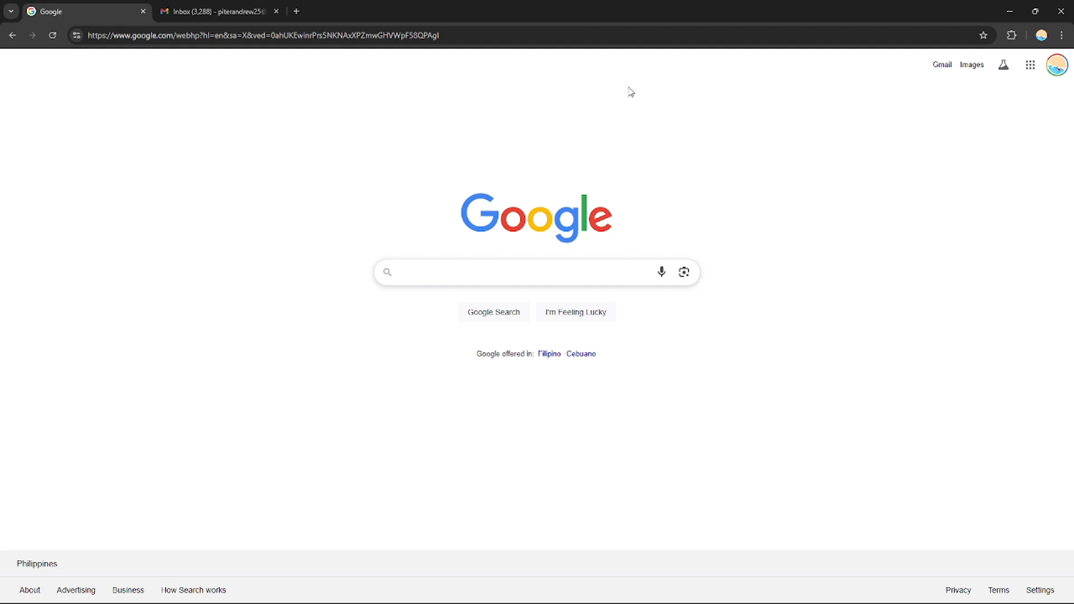
# Switch to the Gmail inbox, view the Tasks side panel and a new task's fields, and close the panel without entering a task
pyautogui.click(206, 11)
pyautogui.click(78, 12)
pyautogui.click(209, 15)
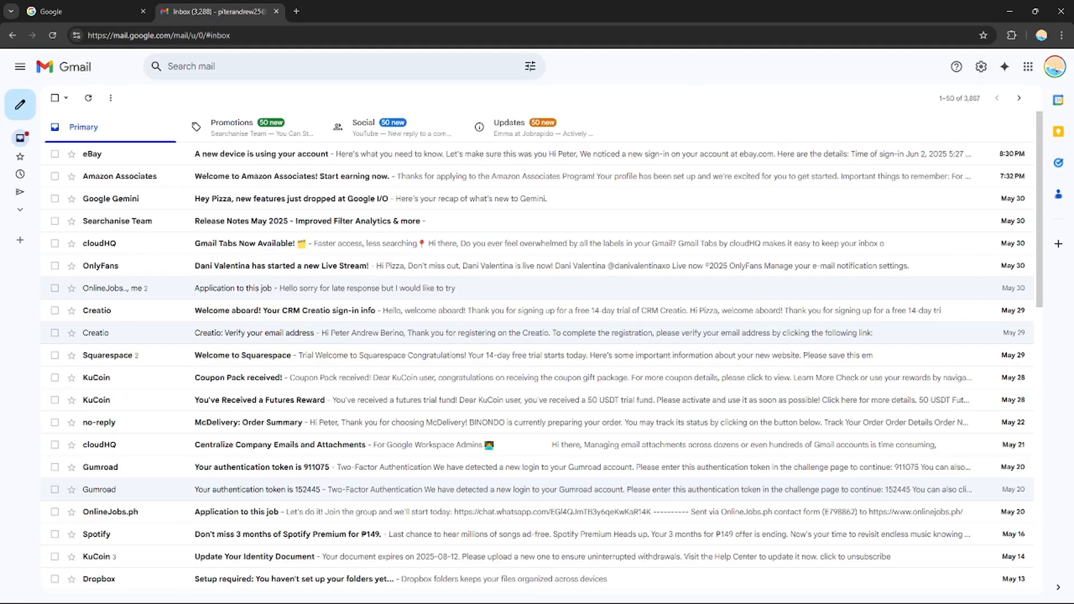
pyautogui.click(1058, 165)
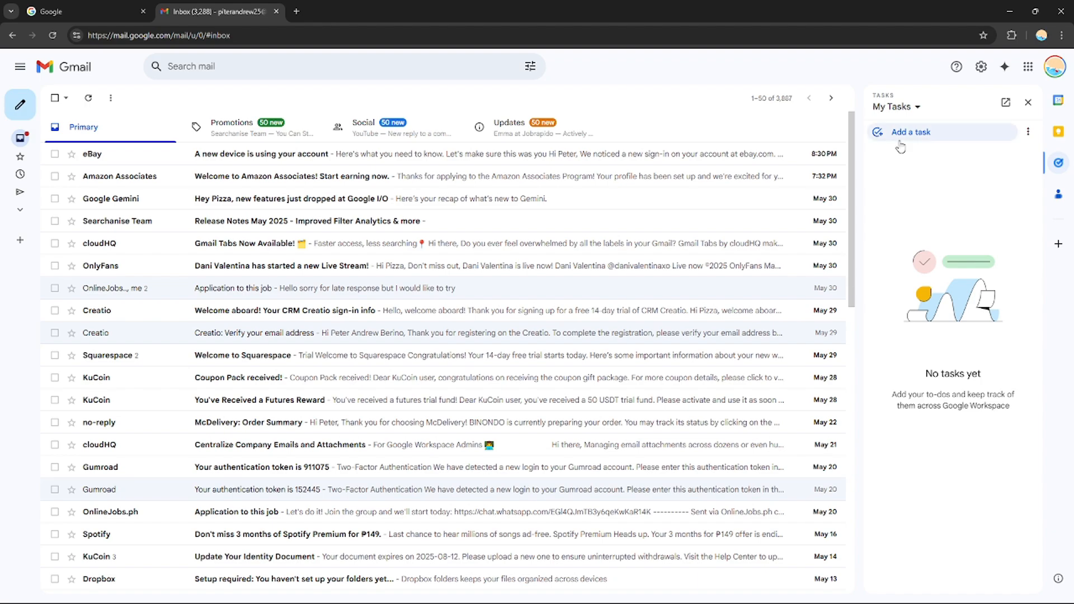
pyautogui.click(972, 140)
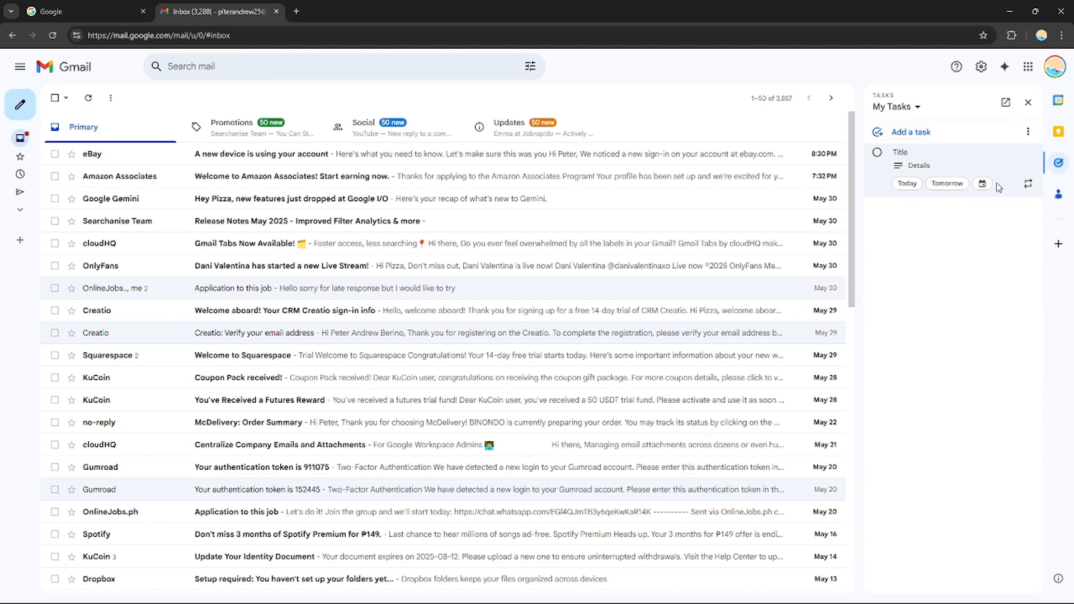
pyautogui.click(932, 268)
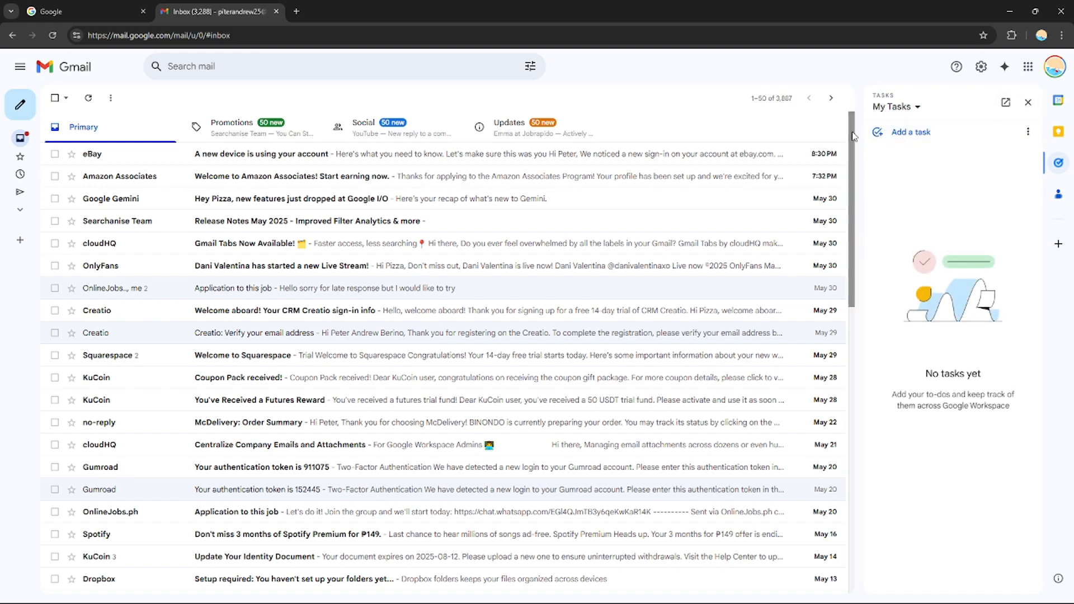
pyautogui.click(1028, 104)
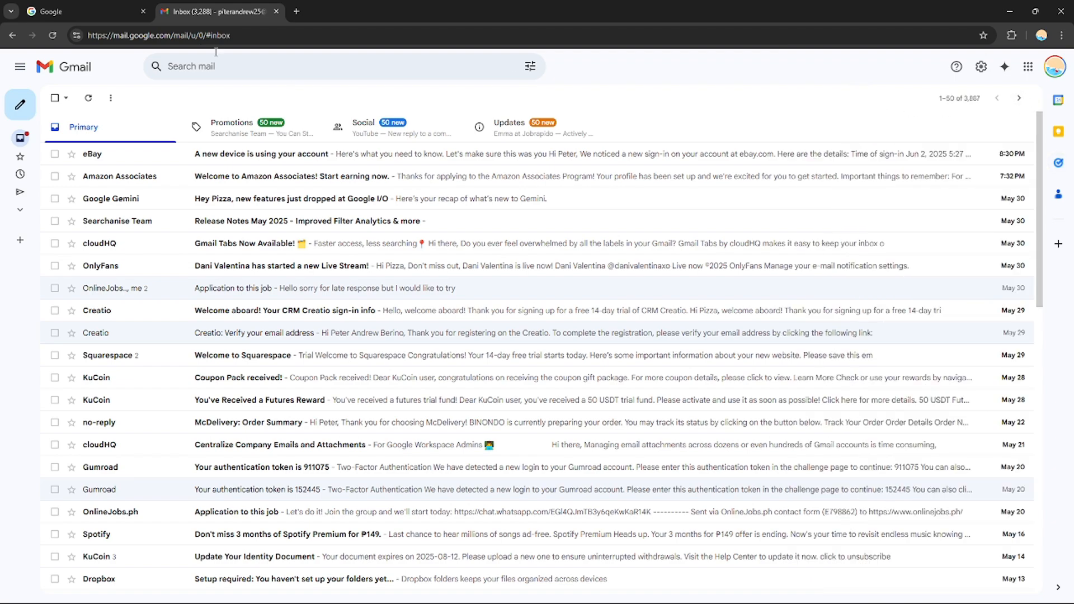
# Open Google Chat from the Google homepage's app list and dismiss the prompt about pausing mobile notifications
pyautogui.click(121, 9)
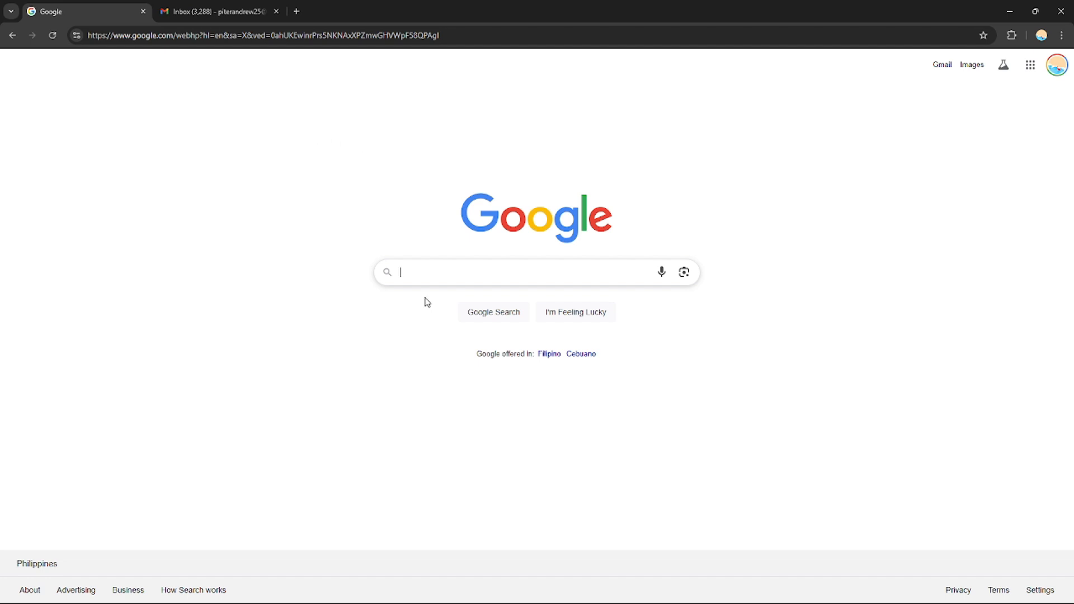
pyautogui.click(430, 275)
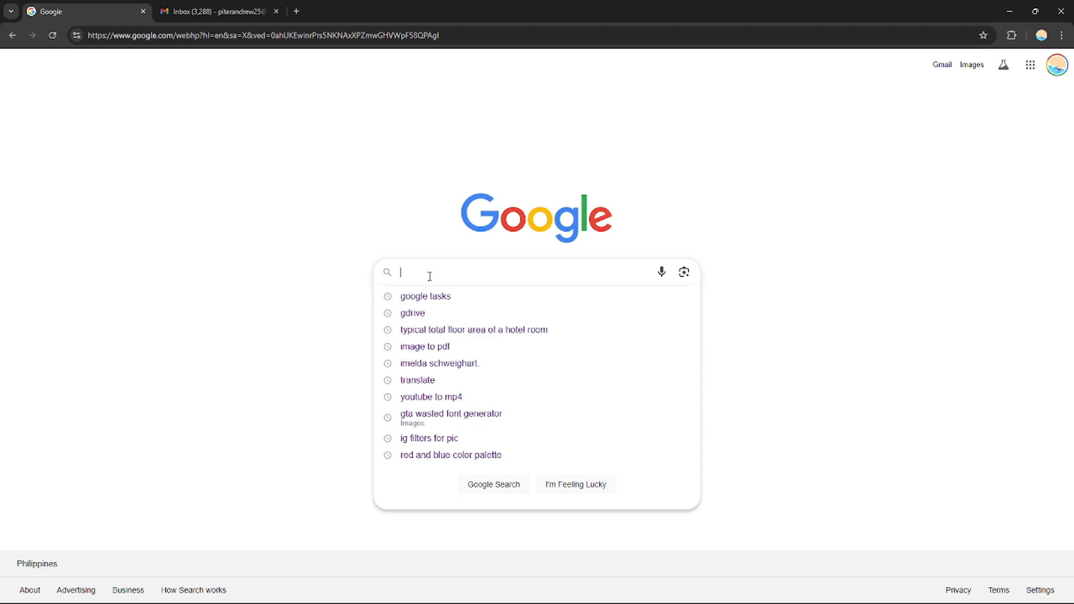
pyautogui.click(1007, 130)
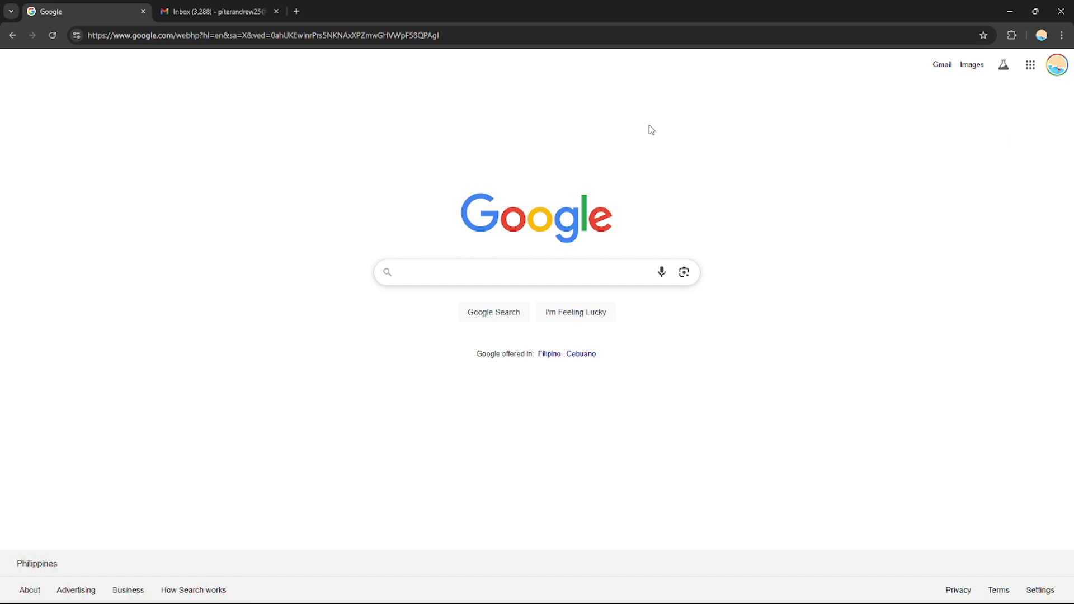
pyautogui.click(1027, 69)
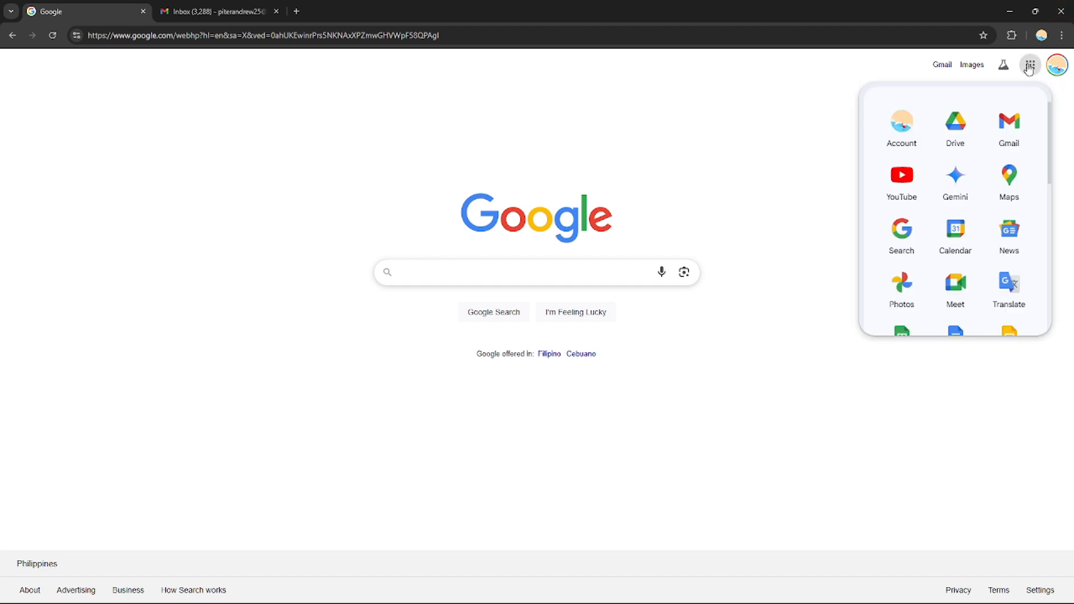
pyautogui.moveTo(1057, 130); pyautogui.dragTo(1056, 224)
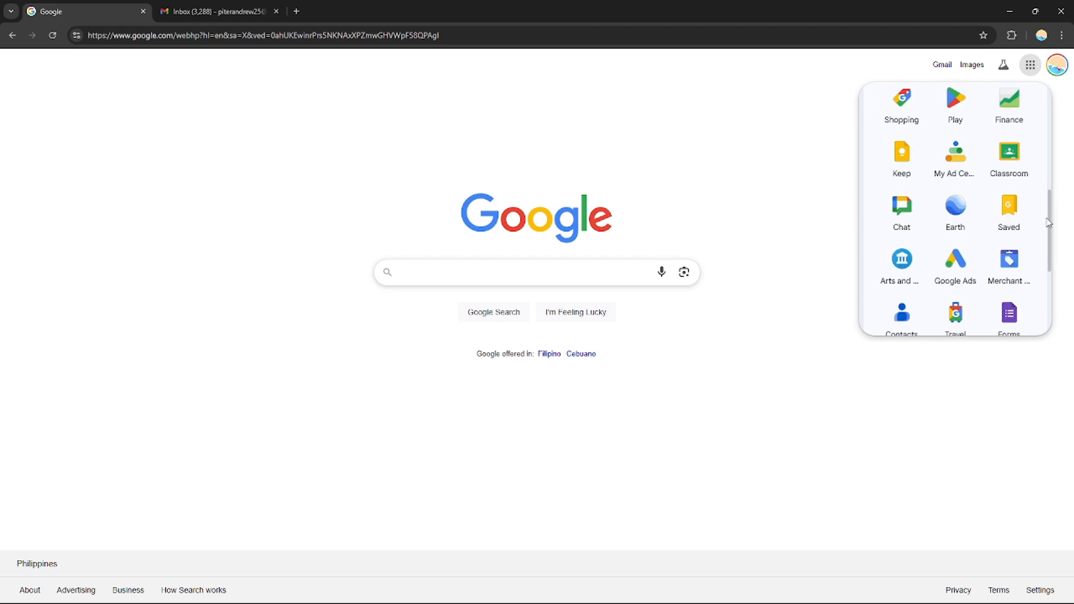
pyautogui.click(908, 218)
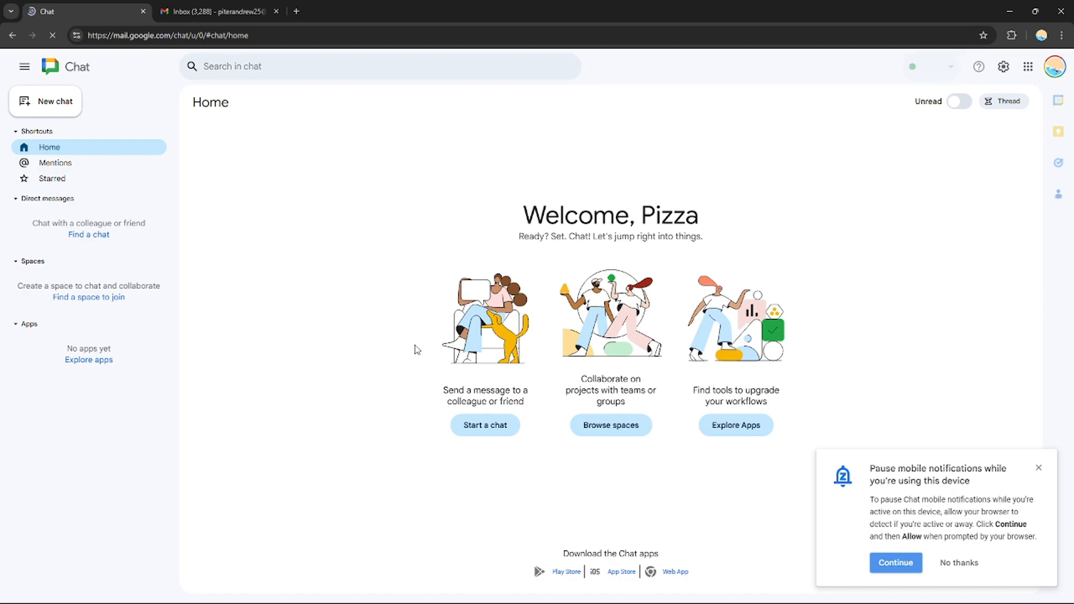
pyautogui.click(1039, 468)
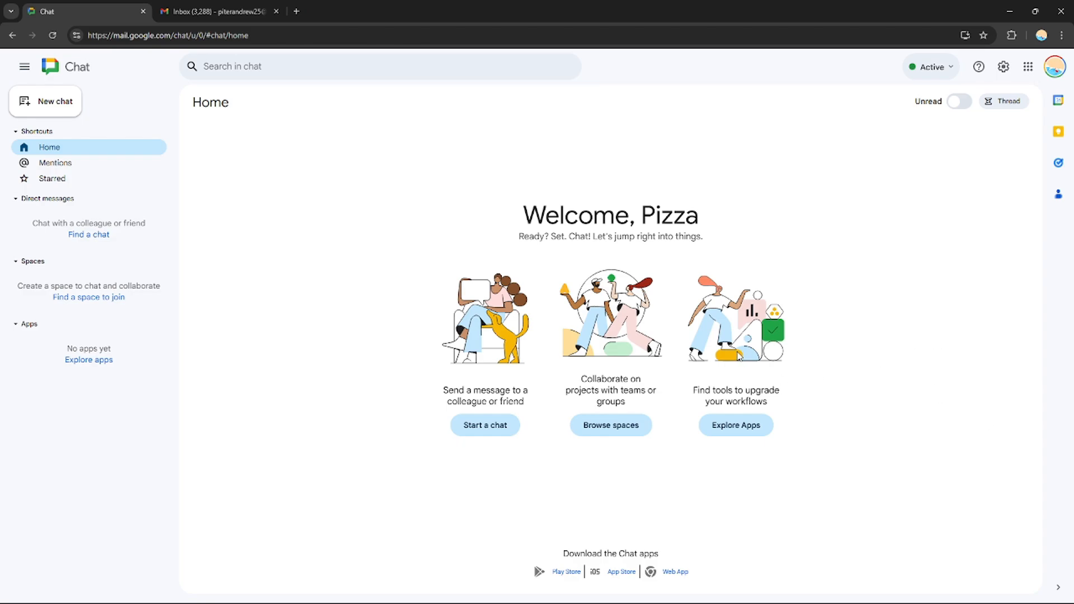
# Create a new collaboration space in Chat named Digitals
pyautogui.click(490, 433)
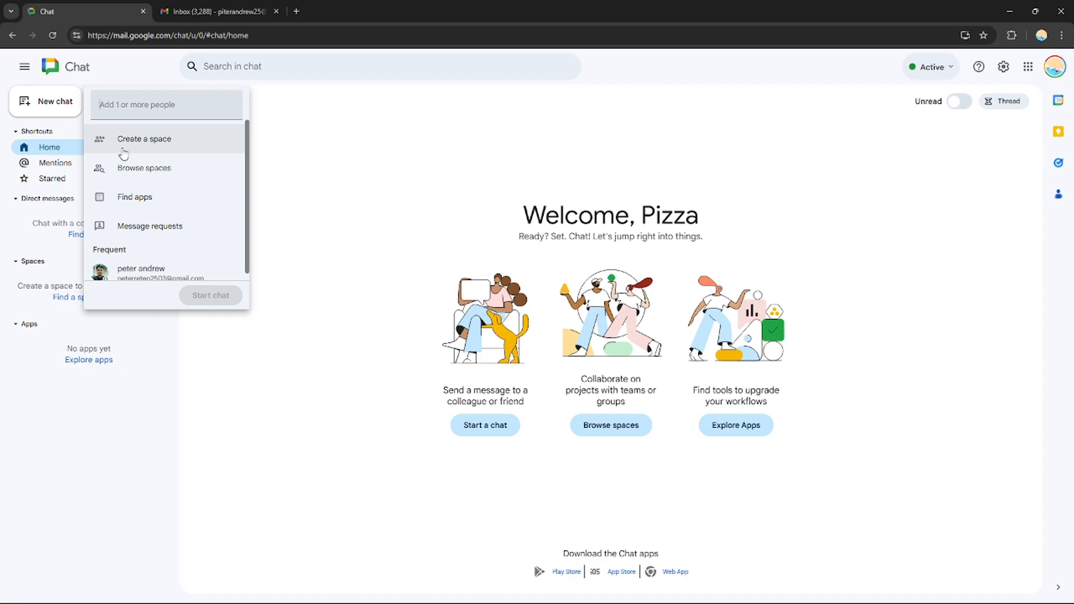
pyautogui.scroll(-1, 247, 213)
pyautogui.moveTo(246, 208); pyautogui.dragTo(247, 204)
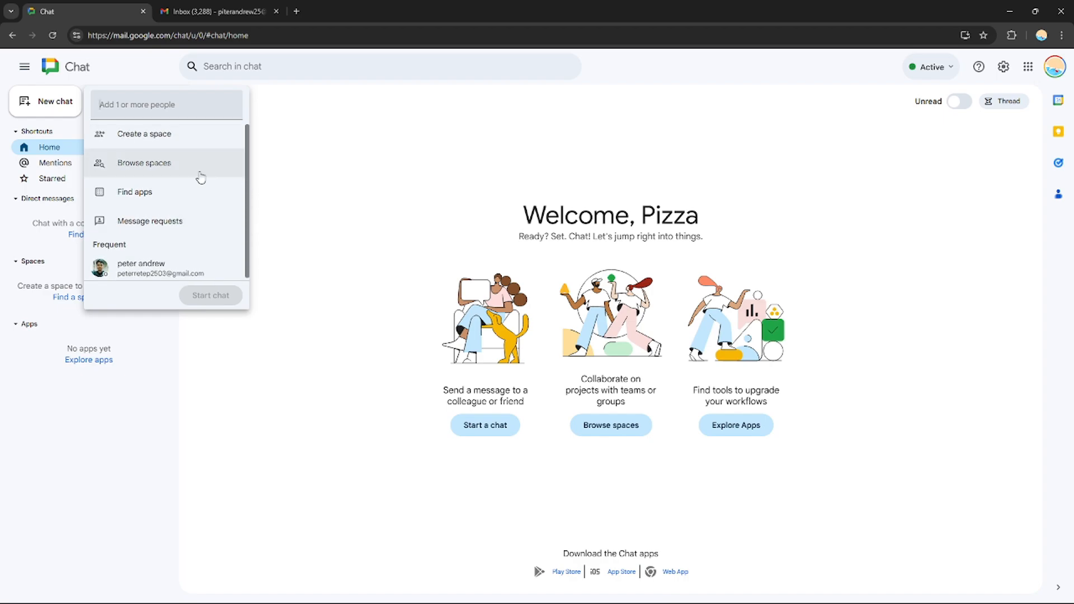
pyautogui.click(174, 139)
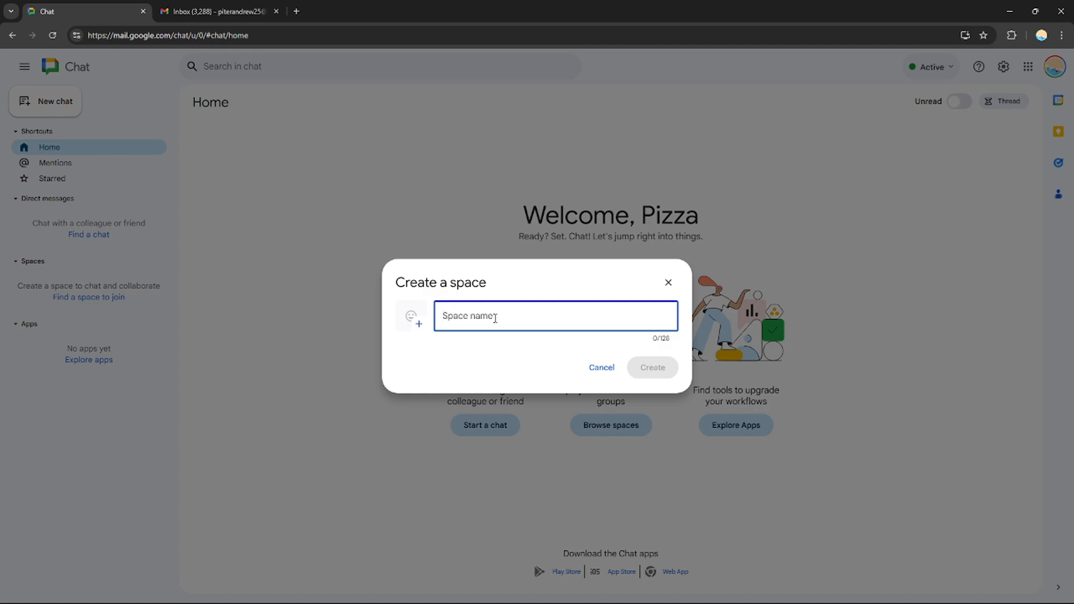
pyautogui.write('Di')
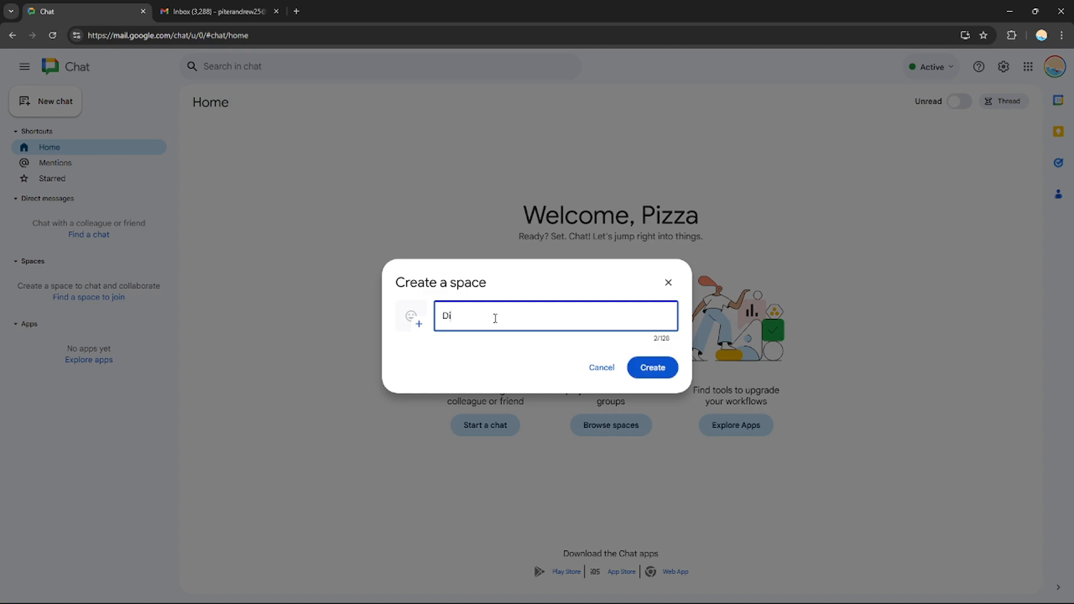
pyautogui.write('gitals')
pyautogui.click(649, 366)
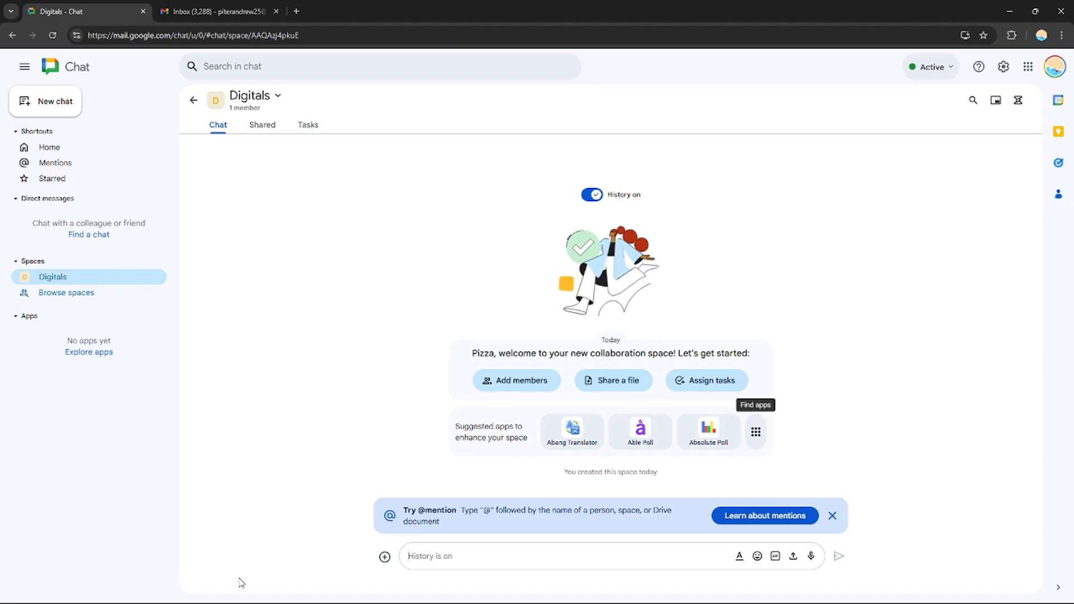
# Examine the Workspace items and file upload option available for messages in the Digitals space
pyautogui.click(384, 557)
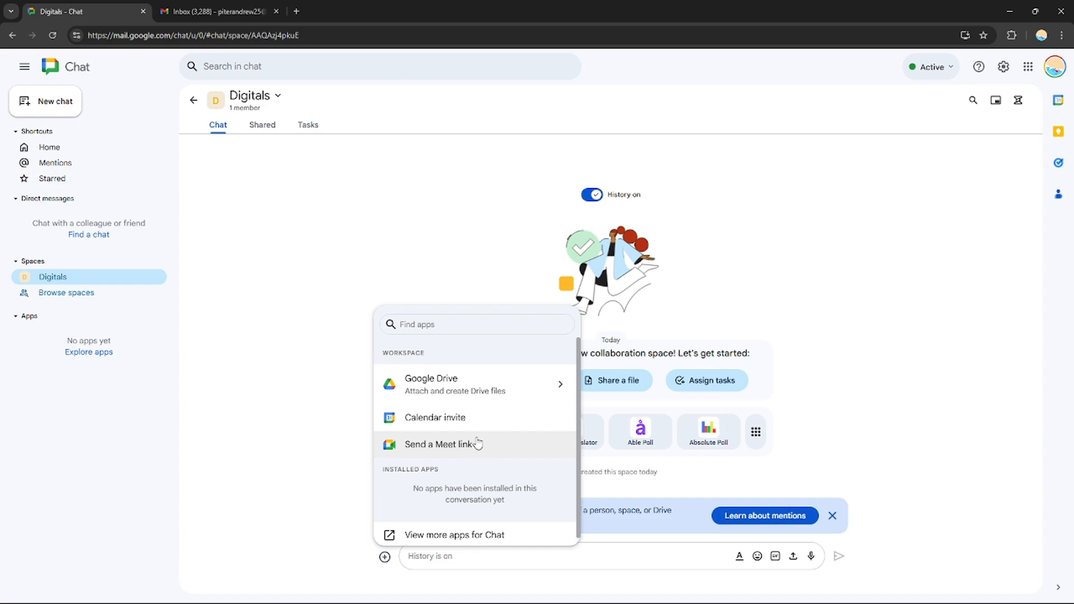
pyautogui.click(905, 457)
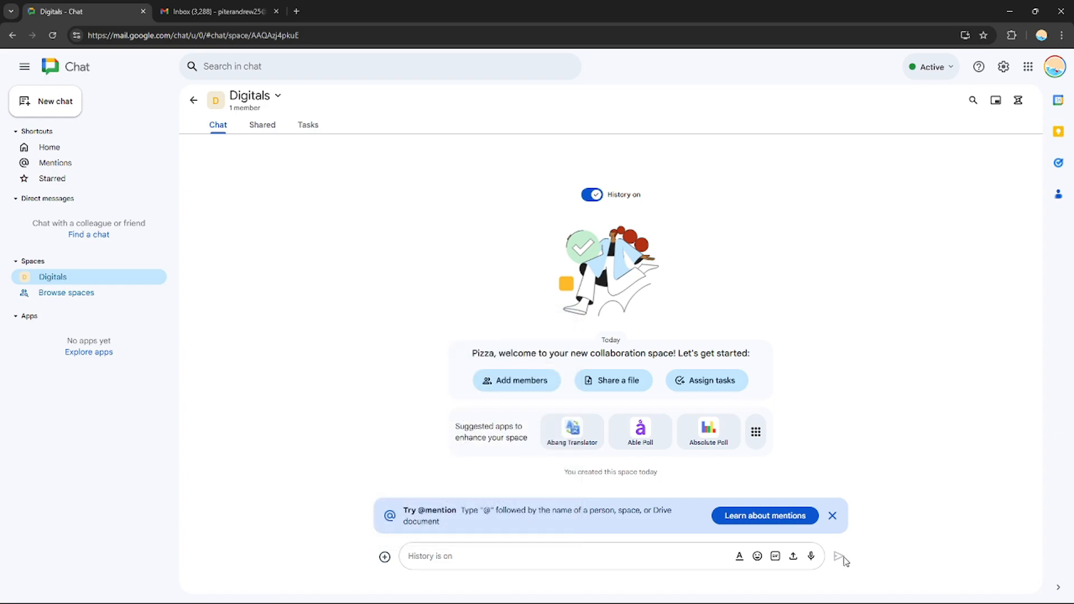
pyautogui.click(793, 556)
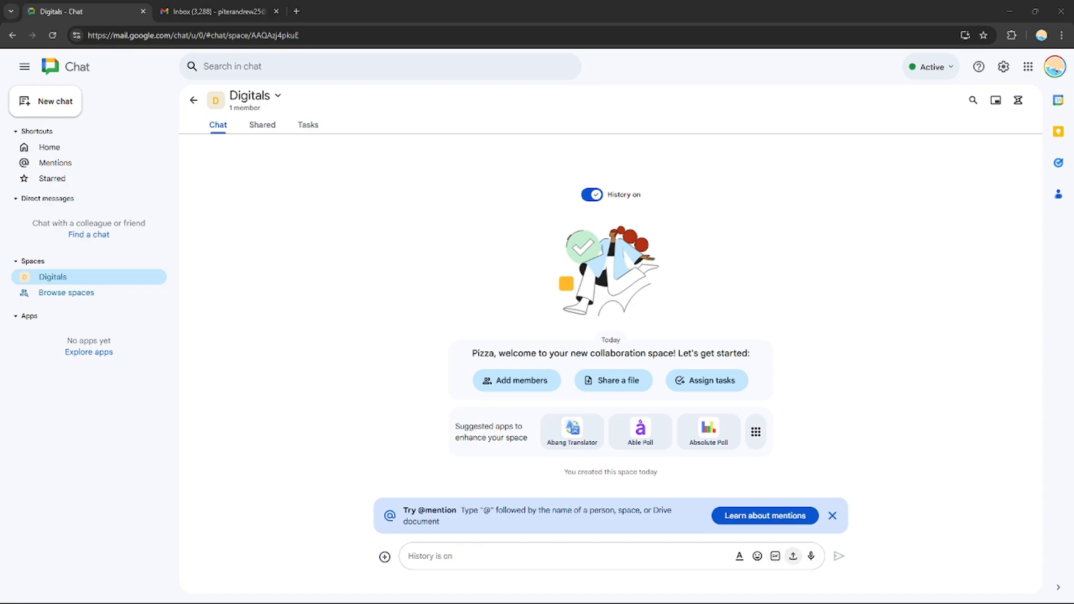
pyautogui.click(786, 452)
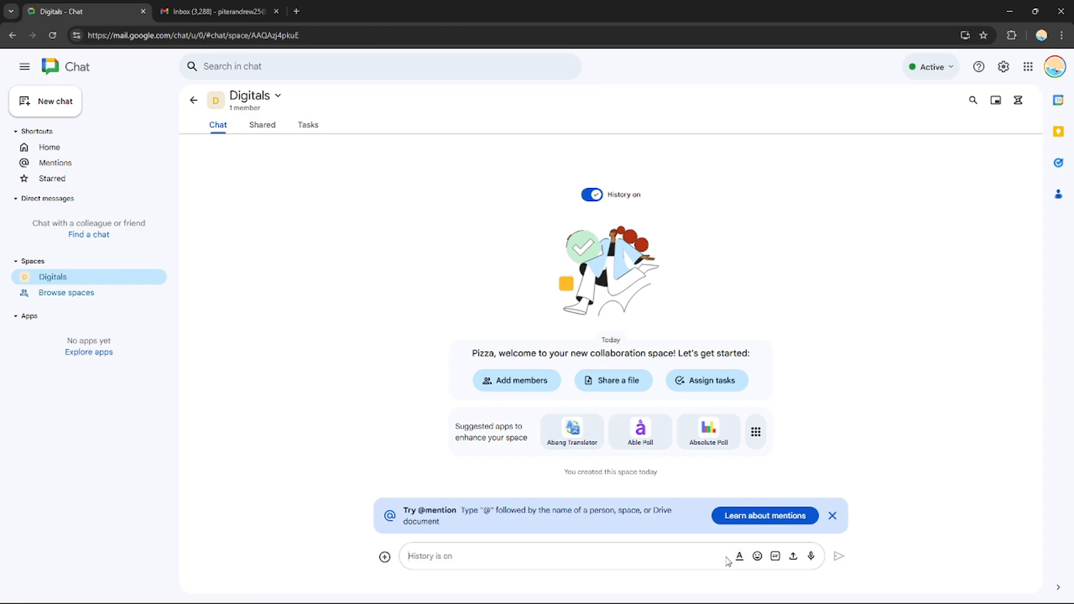
pyautogui.click(832, 516)
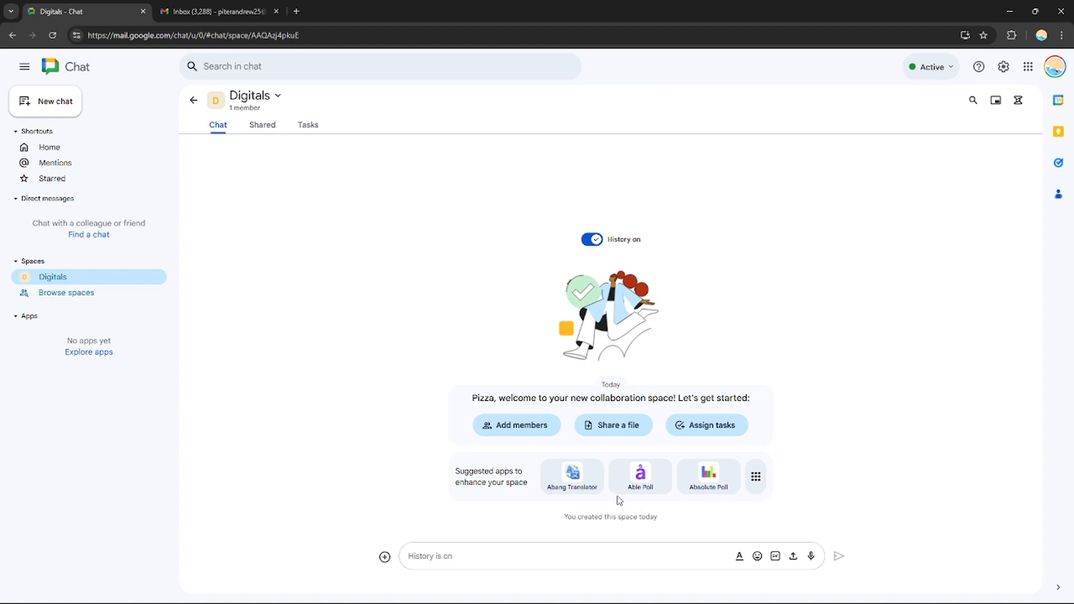
pyautogui.click(515, 428)
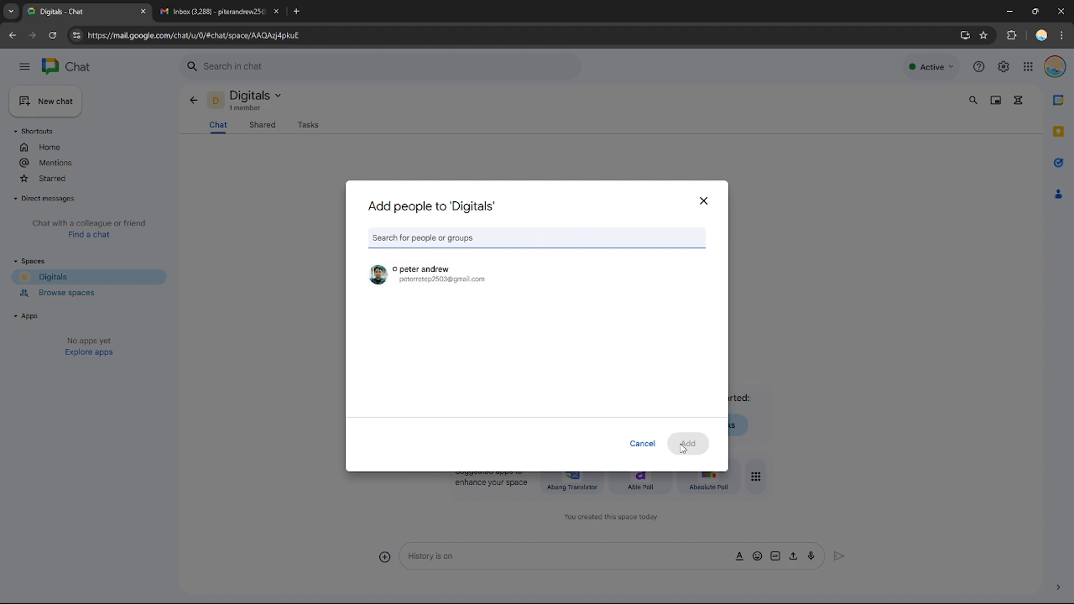
pyautogui.click(642, 444)
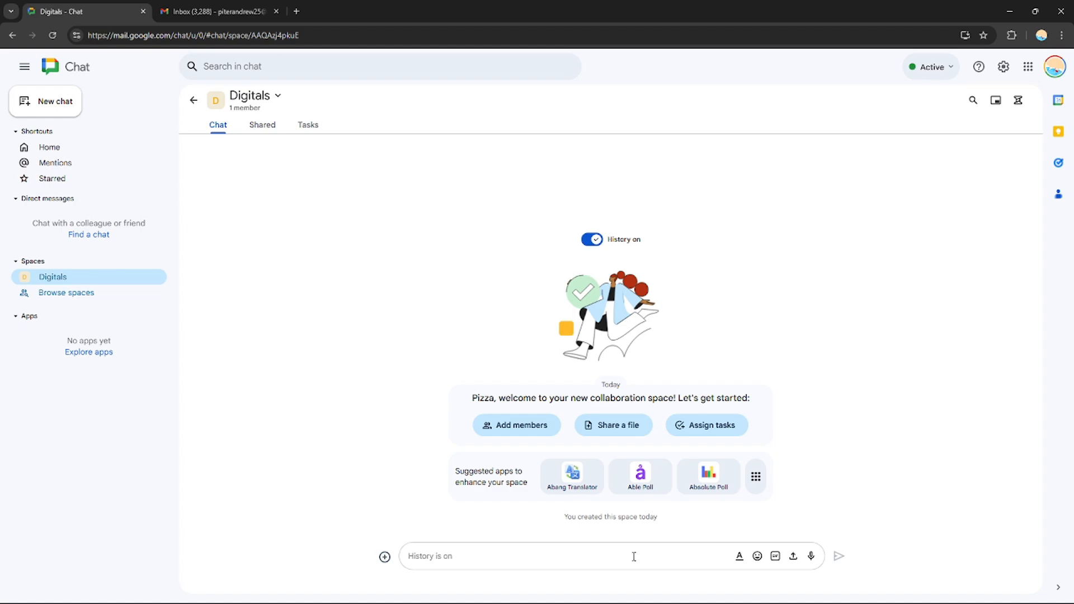
# Send the message "Hello" in the Digitals space
pyautogui.write('Hello')
pyautogui.press('Return')
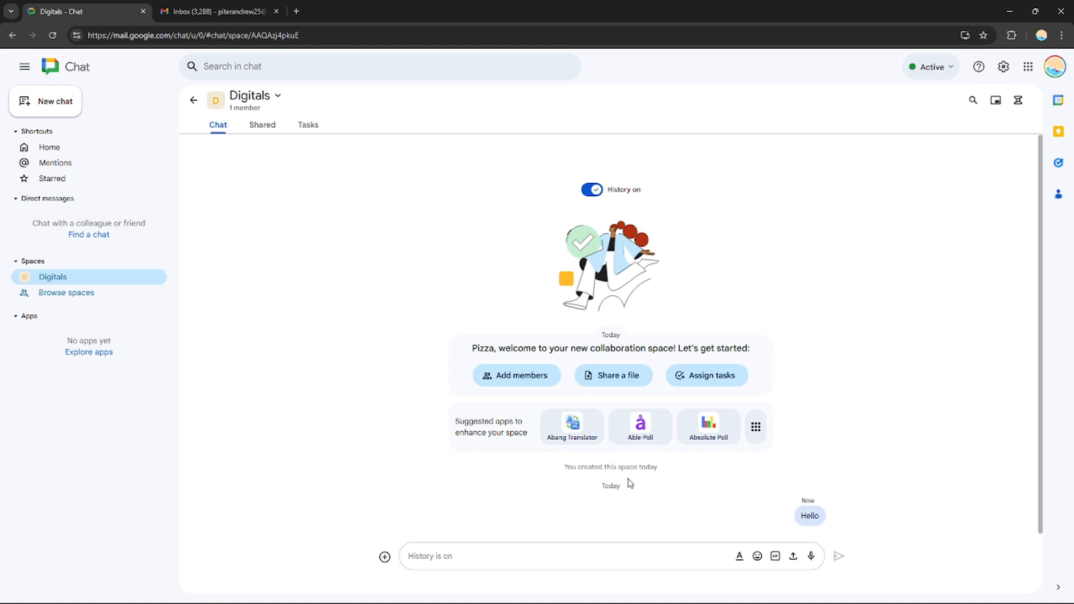
# Look at the add prompts for Able Poll and Absolute Poll and the full list of addable apps, without adding any
pyautogui.click(639, 429)
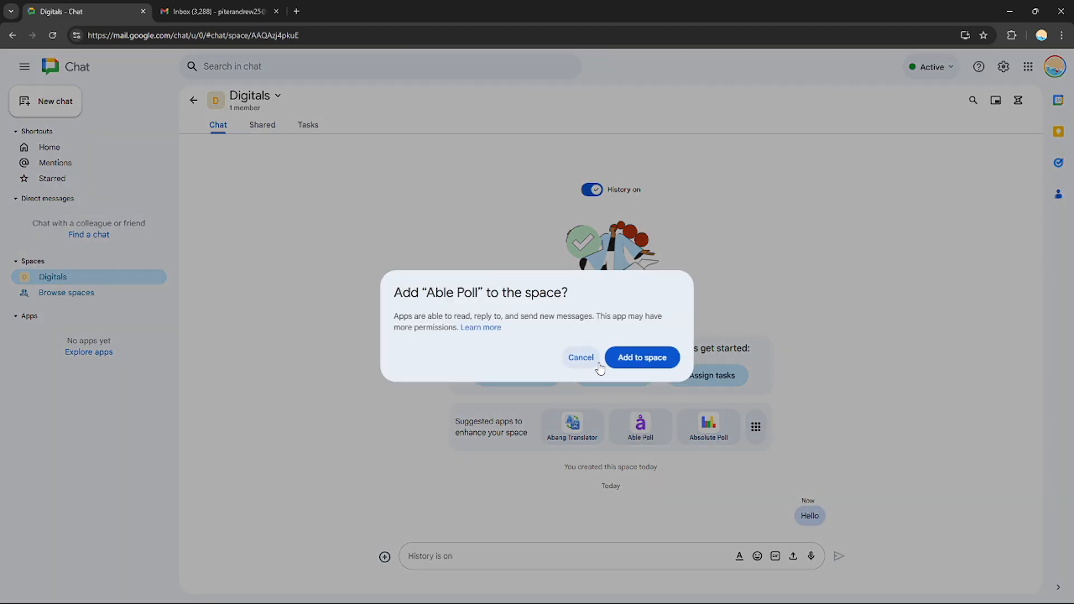
pyautogui.click(579, 358)
pyautogui.click(708, 445)
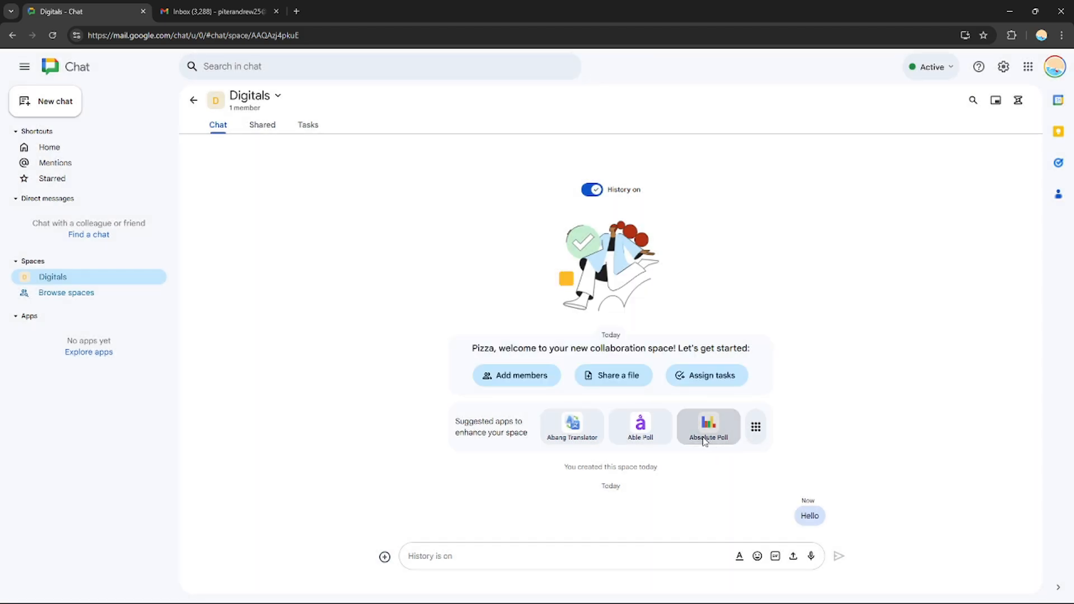
pyautogui.click(584, 358)
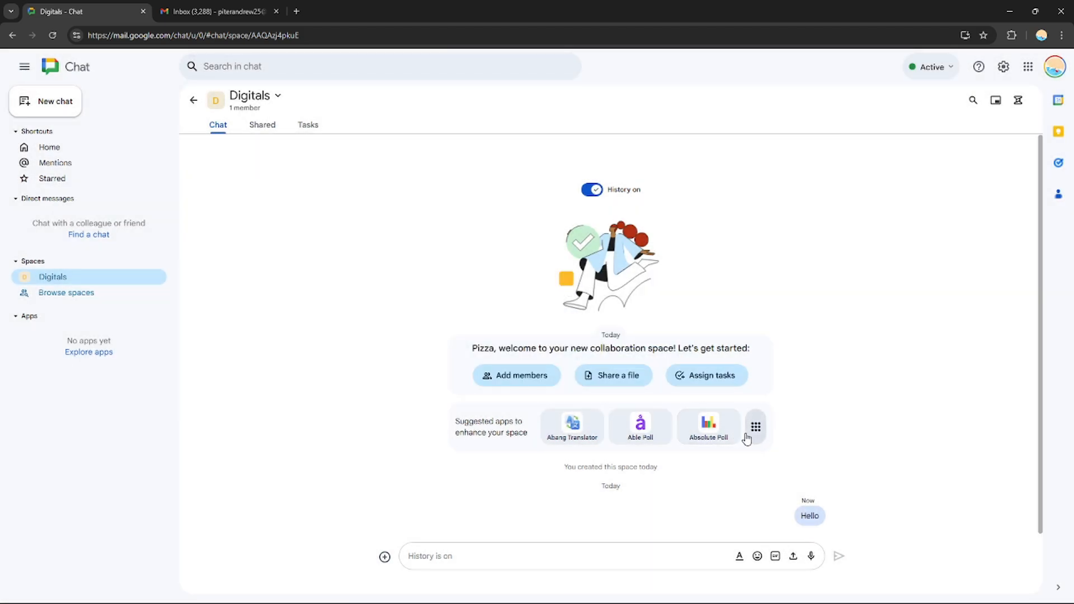
pyautogui.click(750, 433)
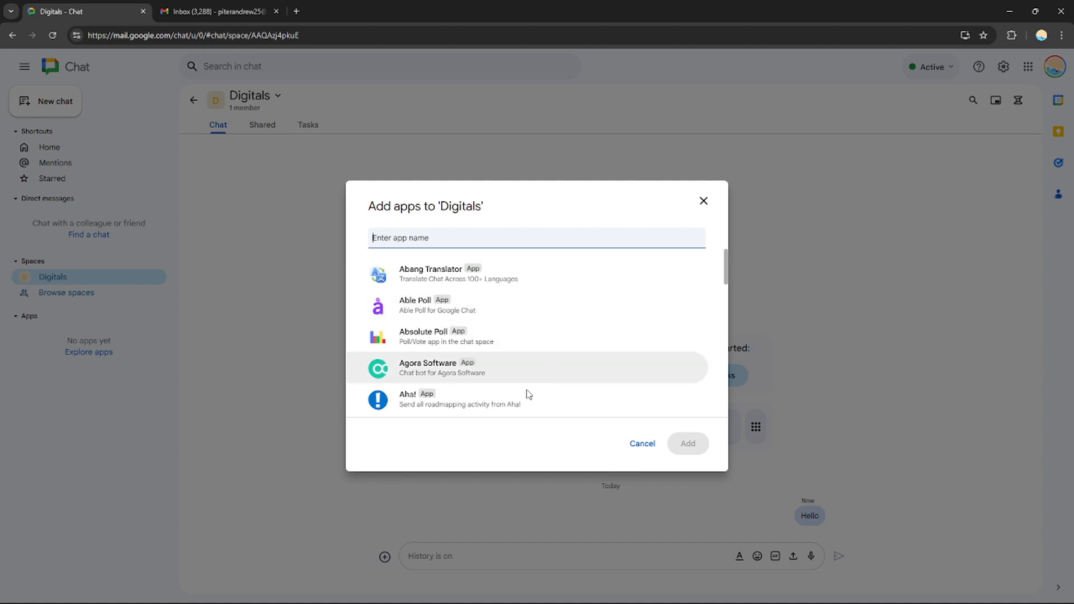
pyautogui.click(703, 201)
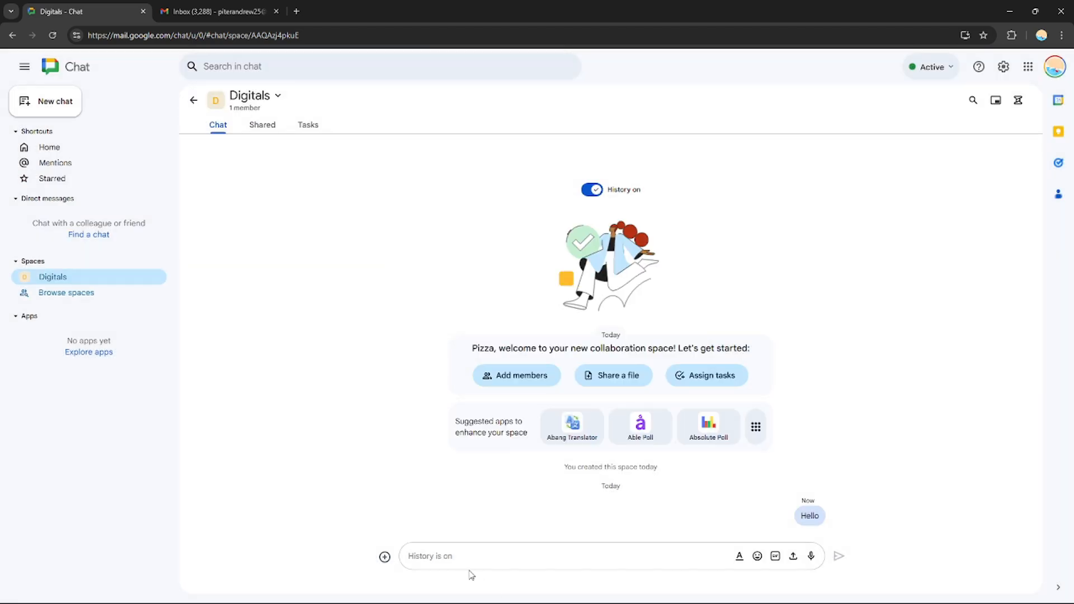
# Attach a Google Meet video meeting link and send it in the Digitals space
pyautogui.click(384, 555)
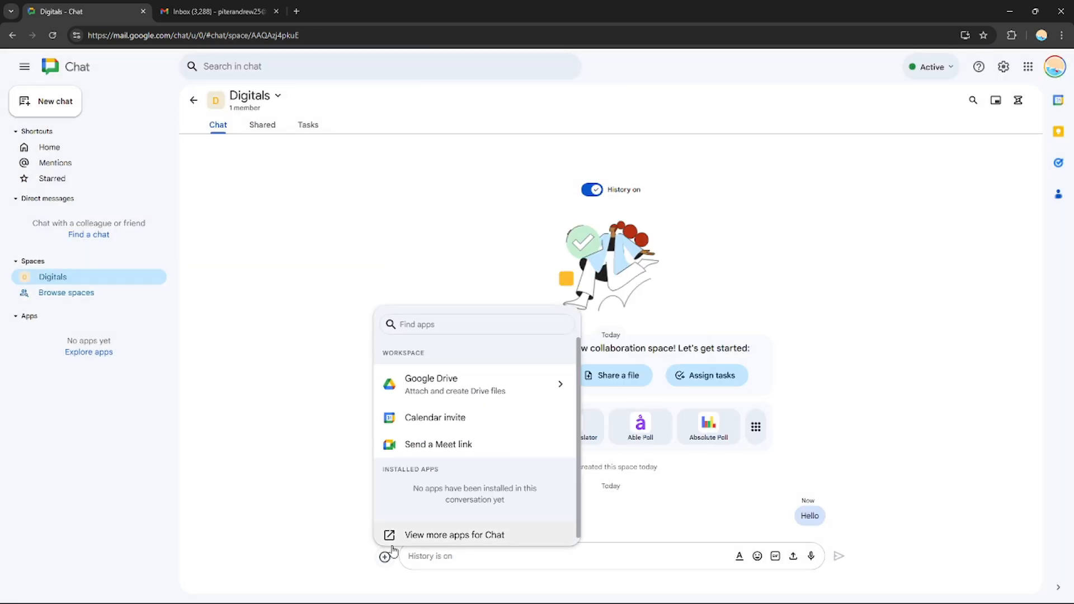
pyautogui.click(439, 447)
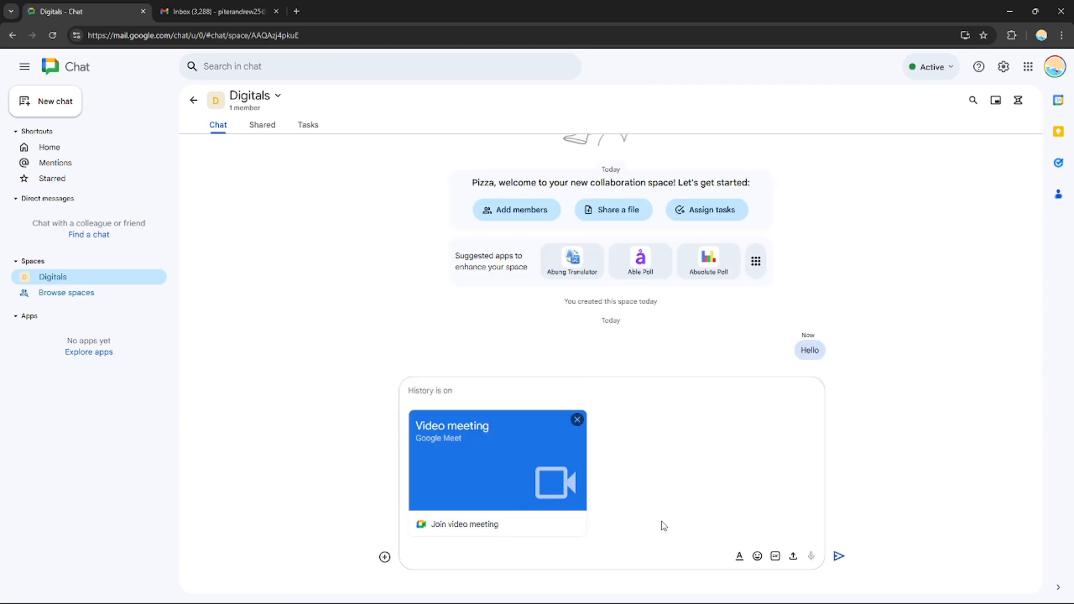
pyautogui.press('Return')
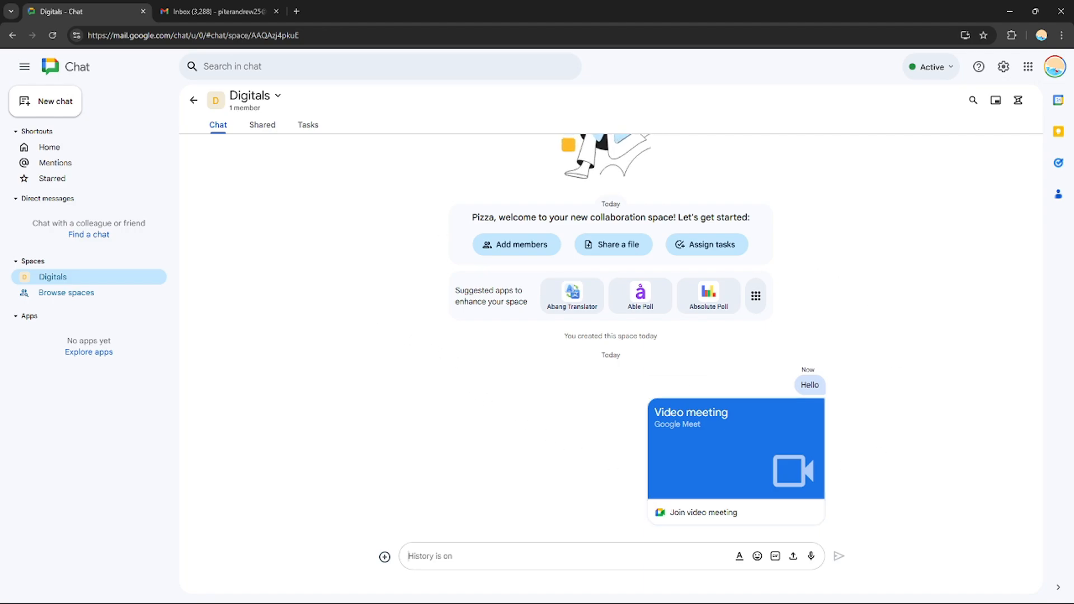
pyautogui.moveTo(1042, 356); pyautogui.dragTo(1029, 393)
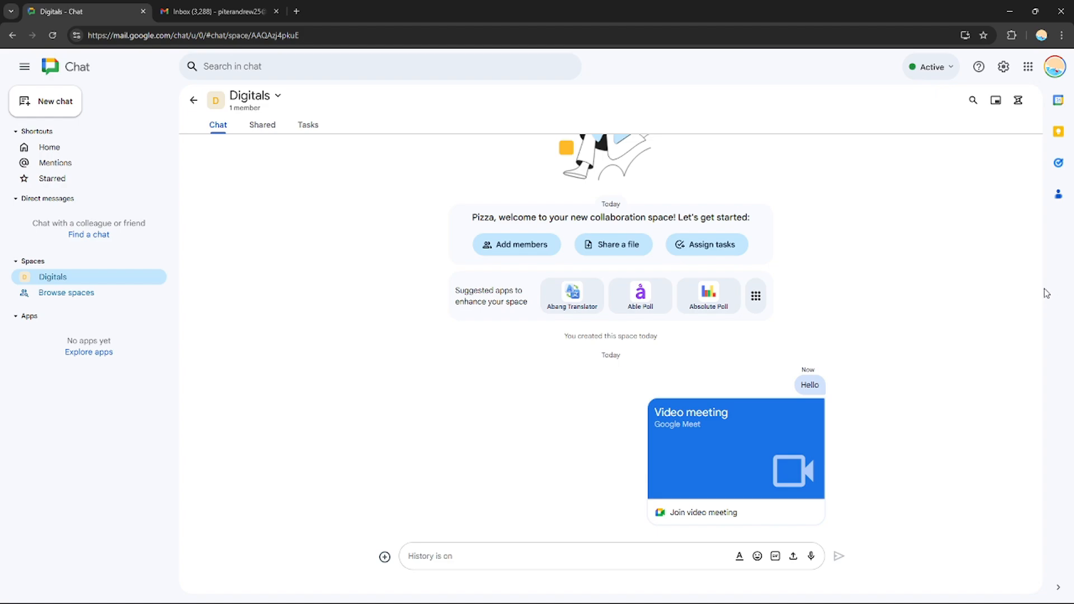
pyautogui.moveTo(1039, 281); pyautogui.dragTo(1040, 339)
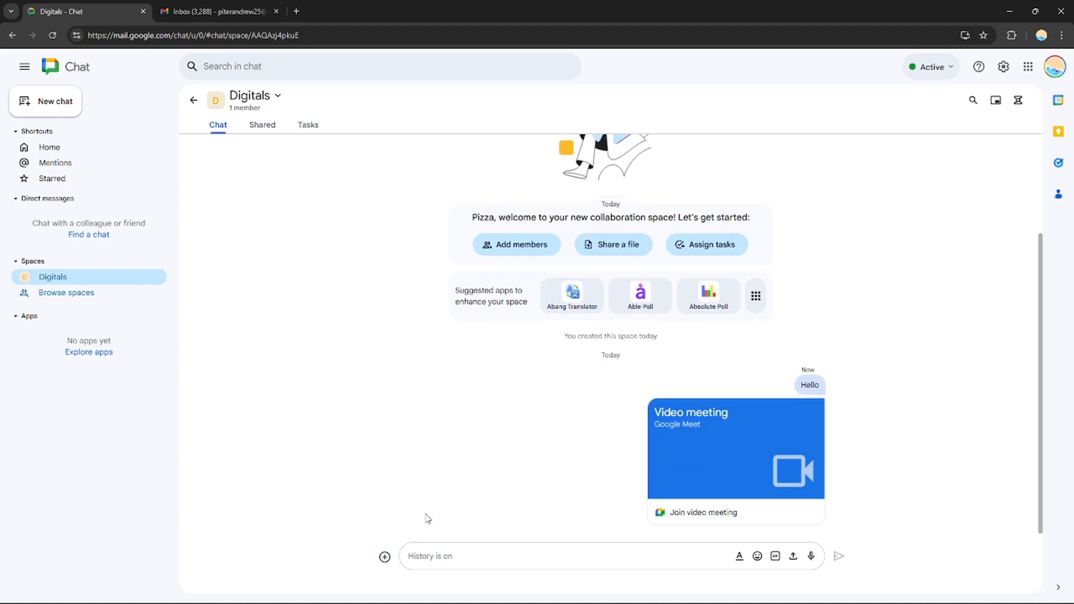
# Search the addable apps for "poll" and add Able Poll to the Digitals space
pyautogui.click(384, 556)
pyautogui.write('poo')
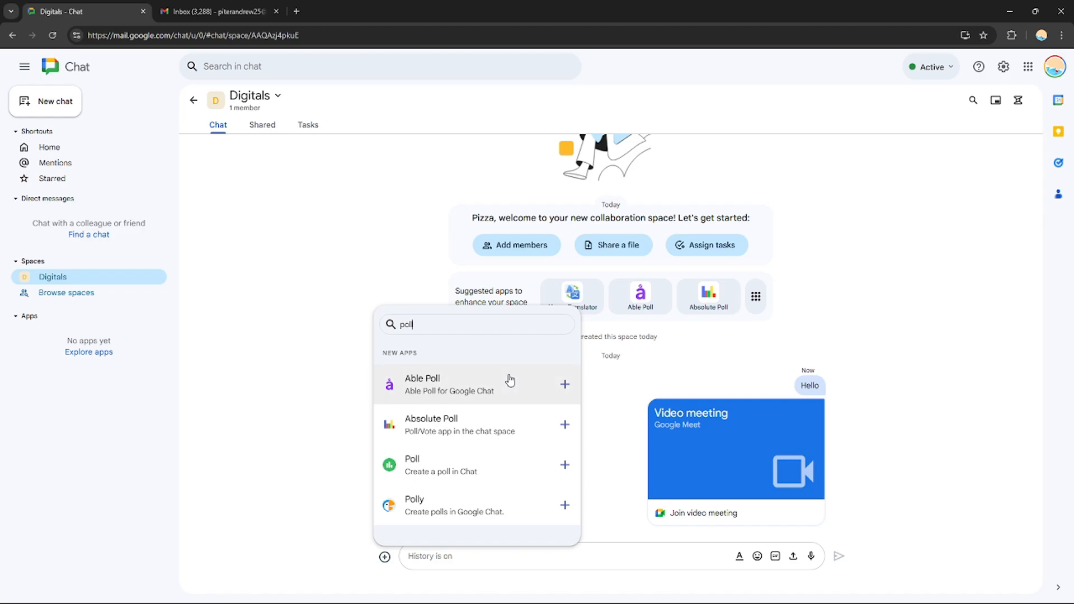
pyautogui.click(564, 386)
pyautogui.click(632, 384)
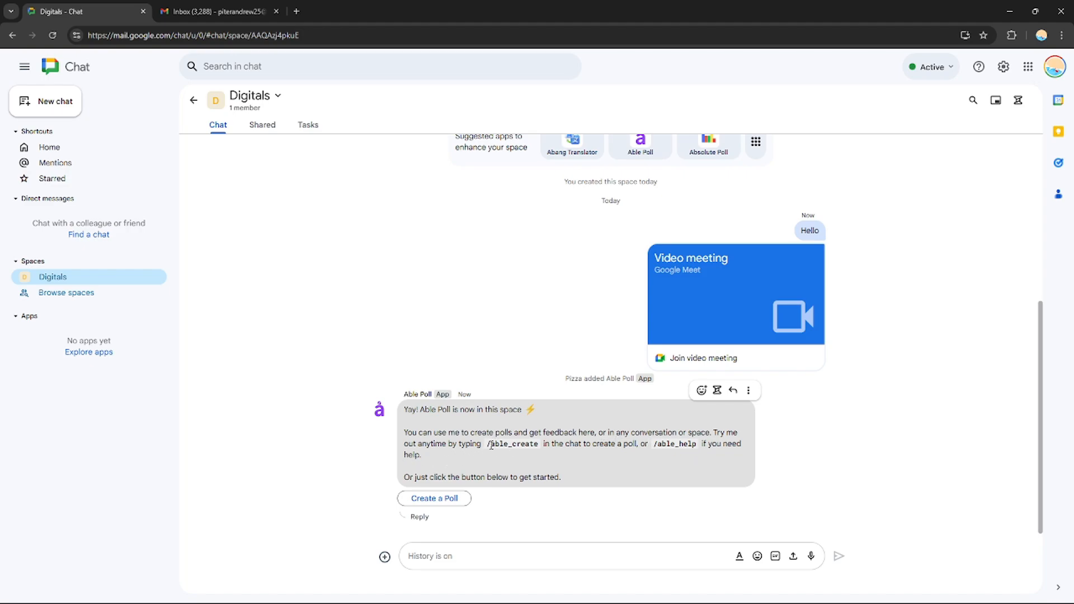
# Examine Able Poll's /able_create command and its poll creation form, and close the form without creating a poll
pyautogui.moveTo(491, 445); pyautogui.dragTo(541, 447)
pyautogui.click(544, 465)
pyautogui.click(456, 499)
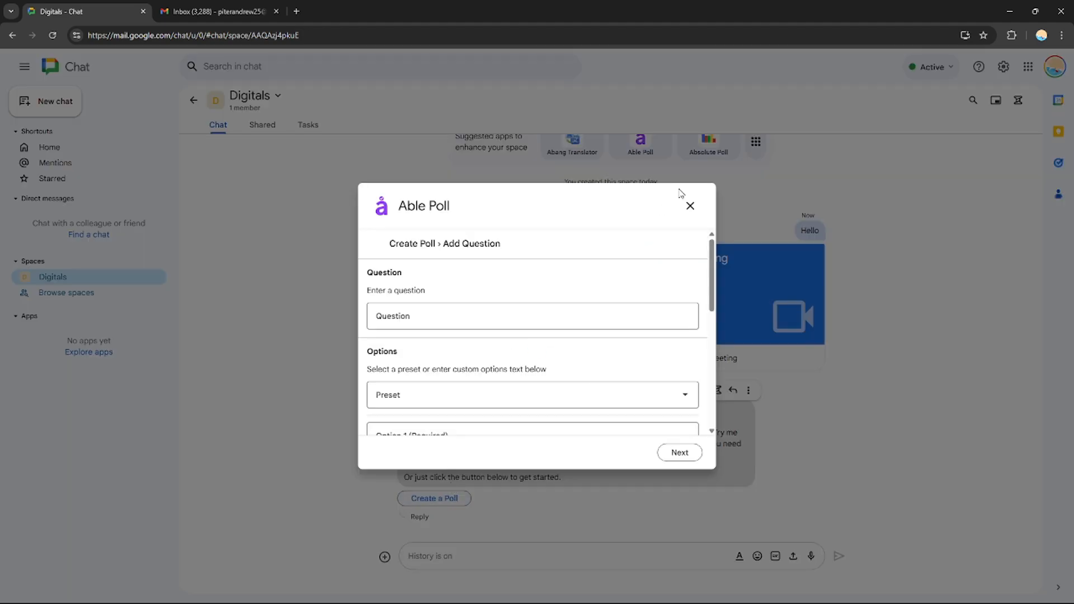
pyautogui.moveTo(711, 271)
pyautogui.mouseDown()
pyautogui.moveTo(710, 342)
pyautogui.moveTo(713, 252)
pyautogui.mouseUp()
pyautogui.click(690, 207)
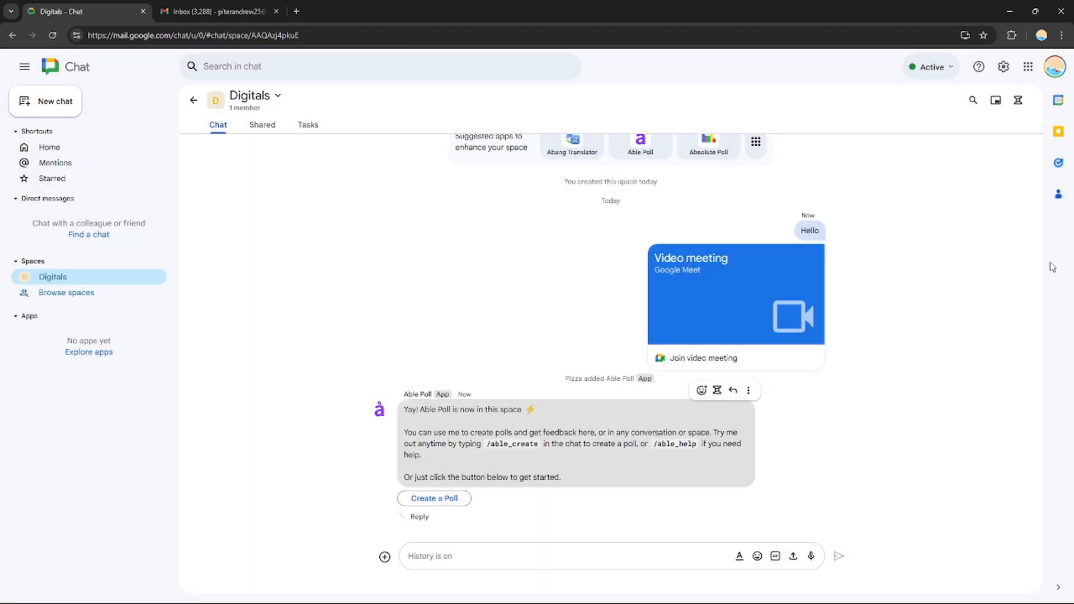
# Share the Drive video "Squarespcae email.mp4" in the Digitals space from its shared files view
pyautogui.moveTo(1038, 373); pyautogui.dragTo(999, 537)
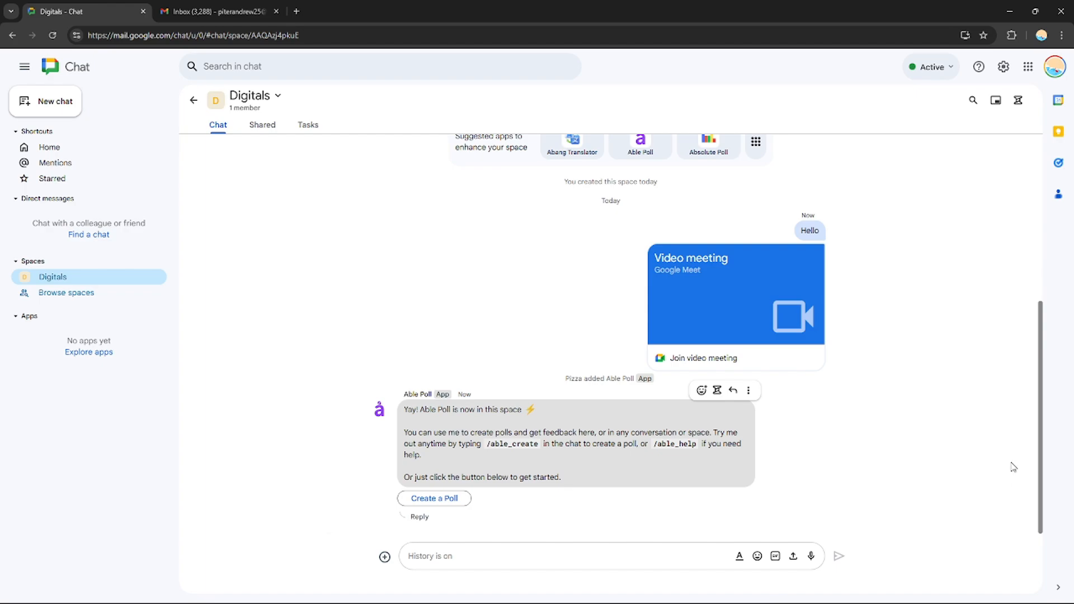
pyautogui.moveTo(1039, 414)
pyautogui.mouseDown()
pyautogui.moveTo(1040, 296)
pyautogui.moveTo(1051, 402)
pyautogui.mouseUp()
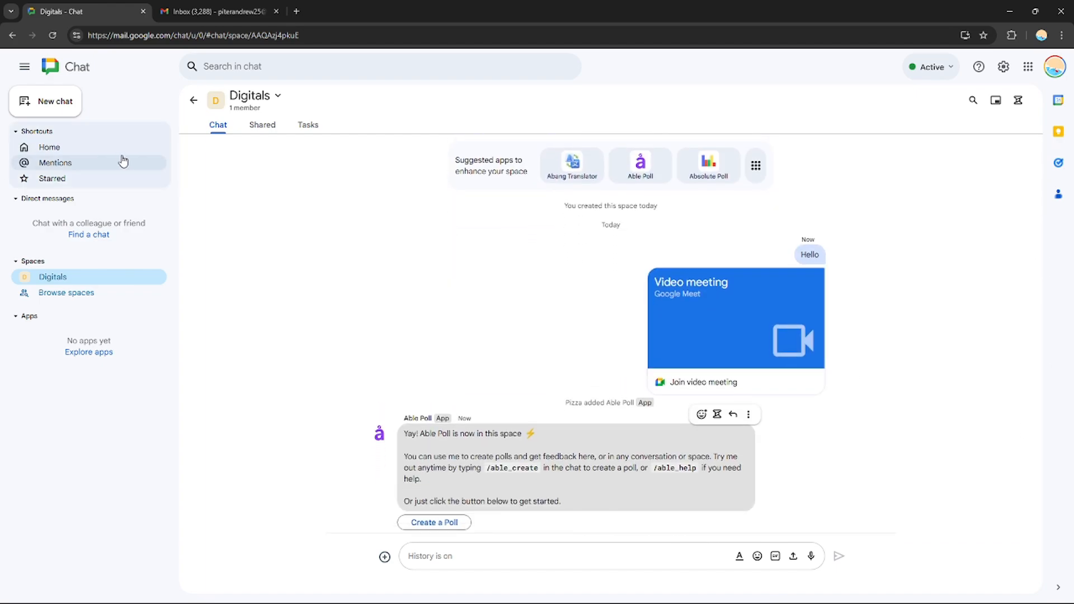
pyautogui.click(263, 126)
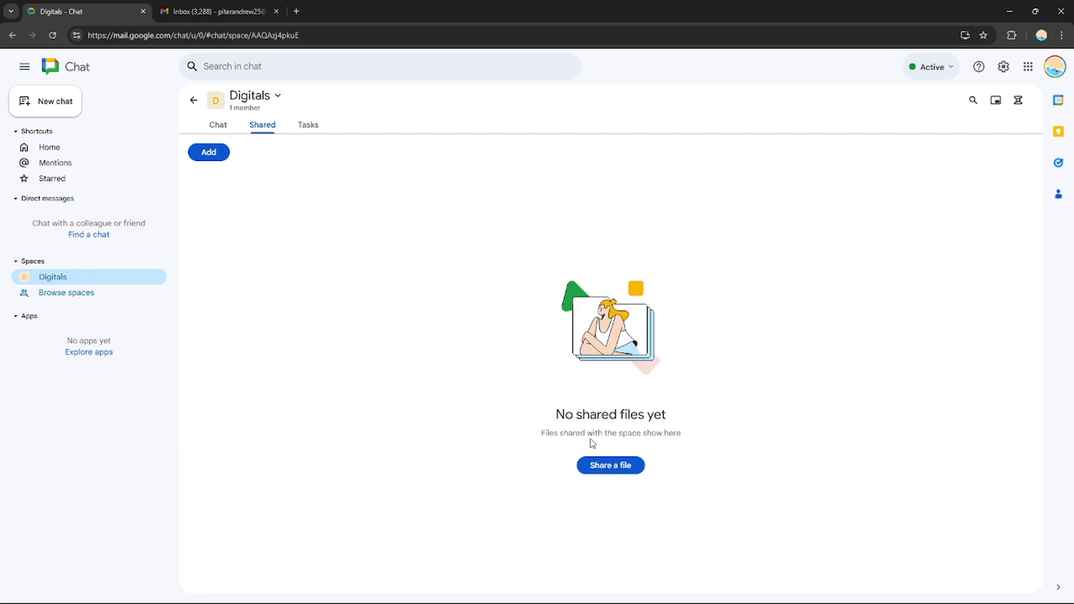
pyautogui.click(611, 466)
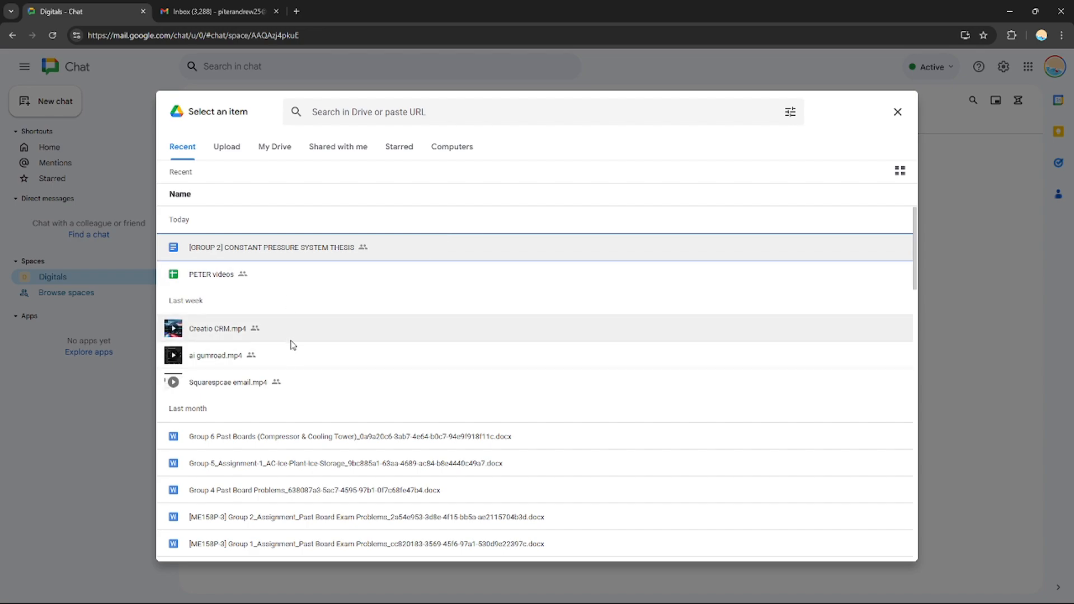
pyautogui.doubleClick(257, 385)
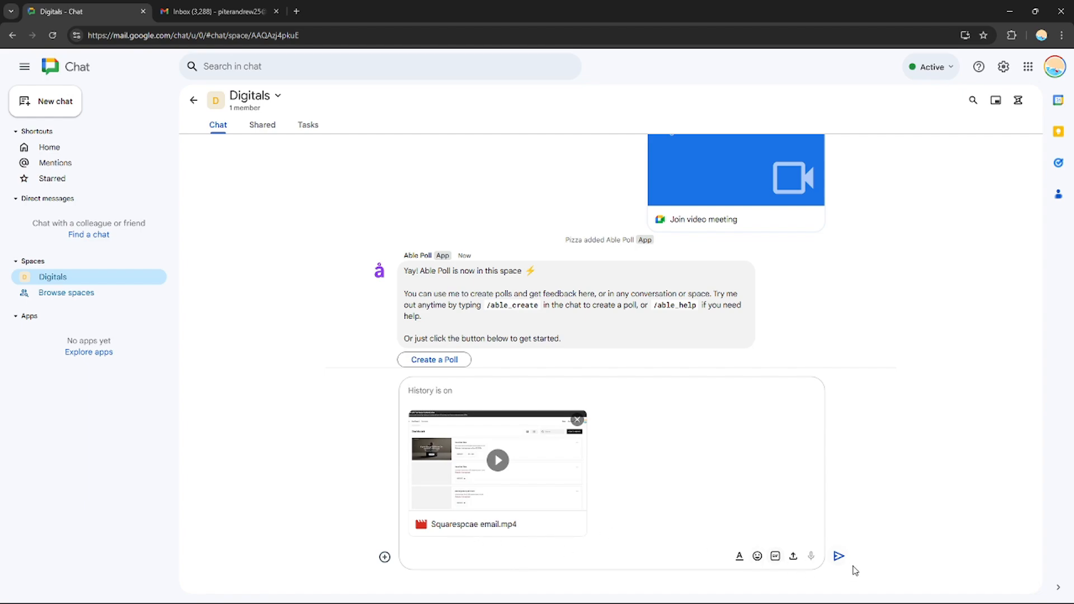
pyautogui.click(837, 557)
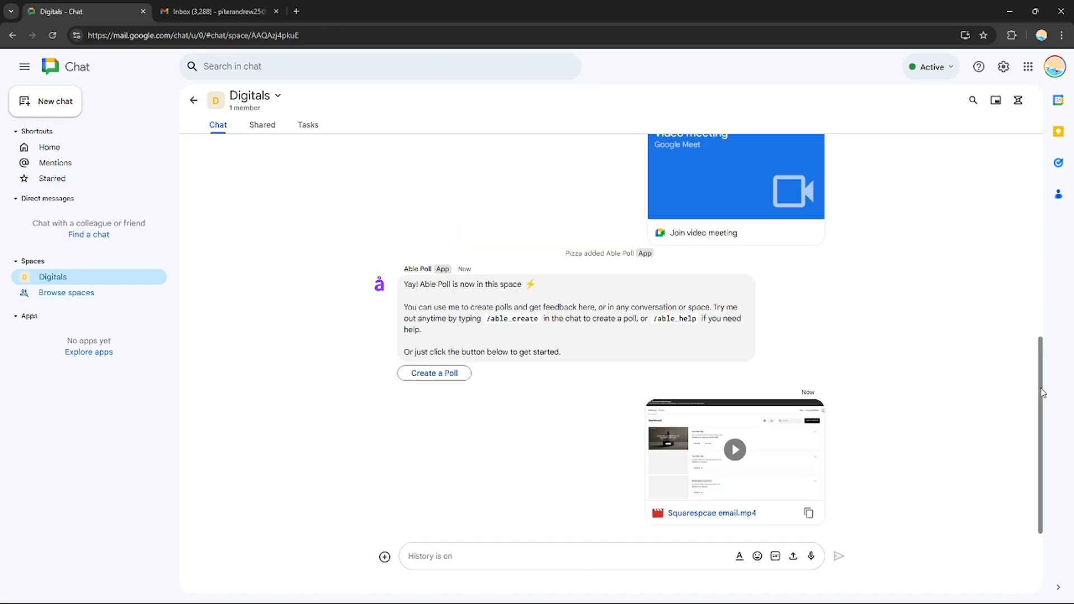
# View the Digitals space's chat history and task list, compare with the Tasks list in Gmail, and return to Google Chat
pyautogui.moveTo(1043, 392); pyautogui.dragTo(1048, 453)
pyautogui.moveTo(1041, 439); pyautogui.dragTo(1044, 197)
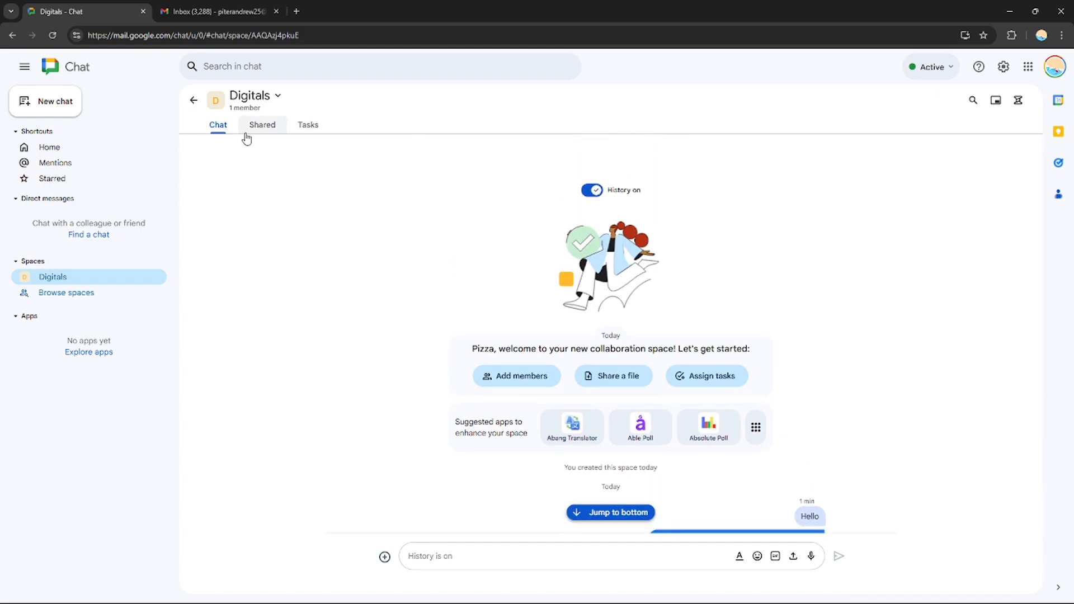
pyautogui.click(312, 135)
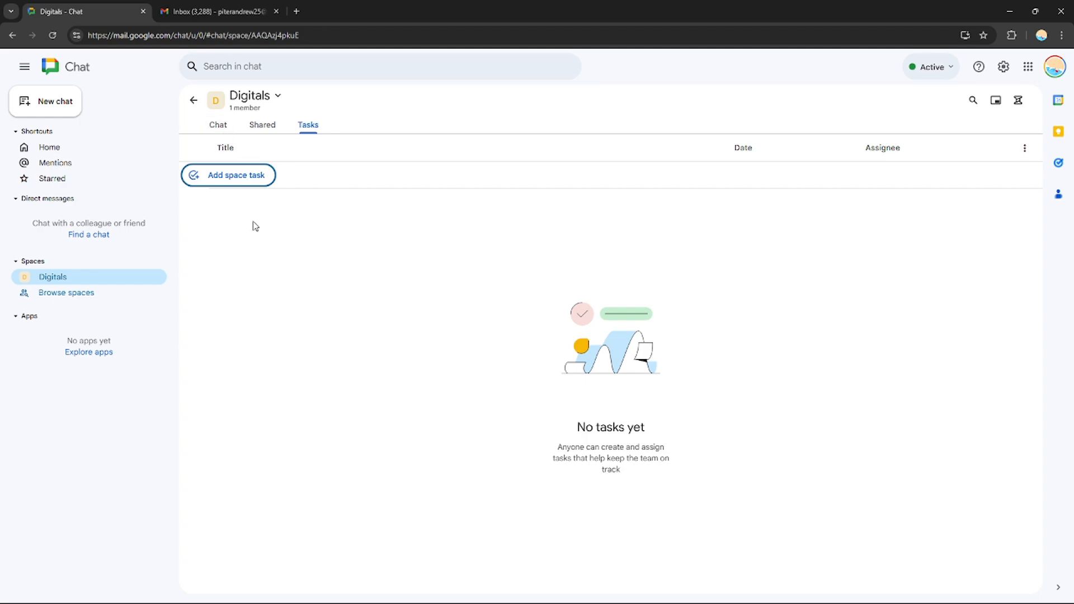
pyautogui.click(232, 9)
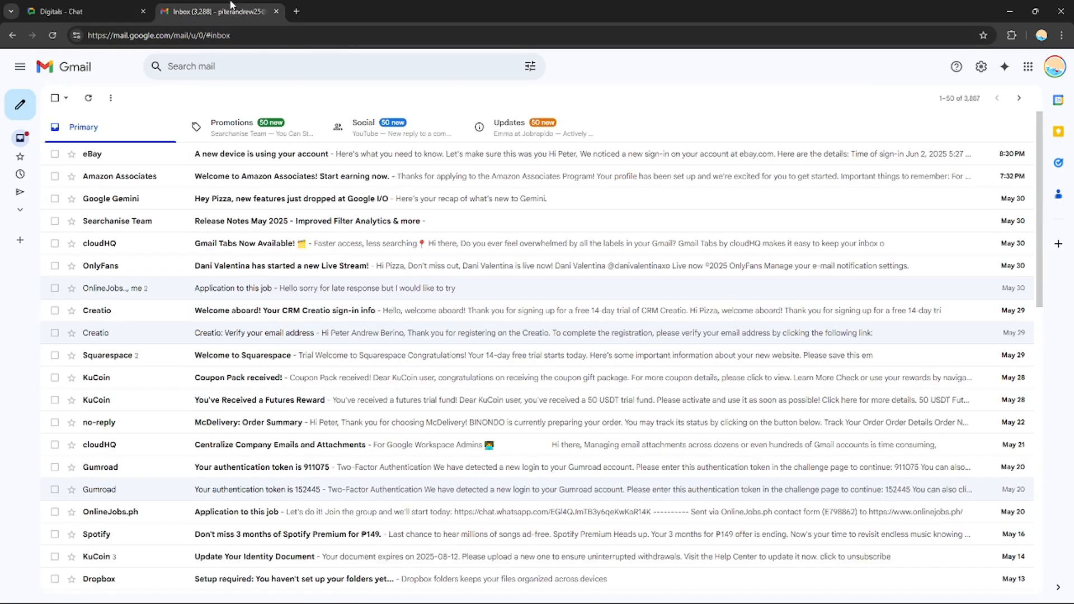
pyautogui.click(1058, 163)
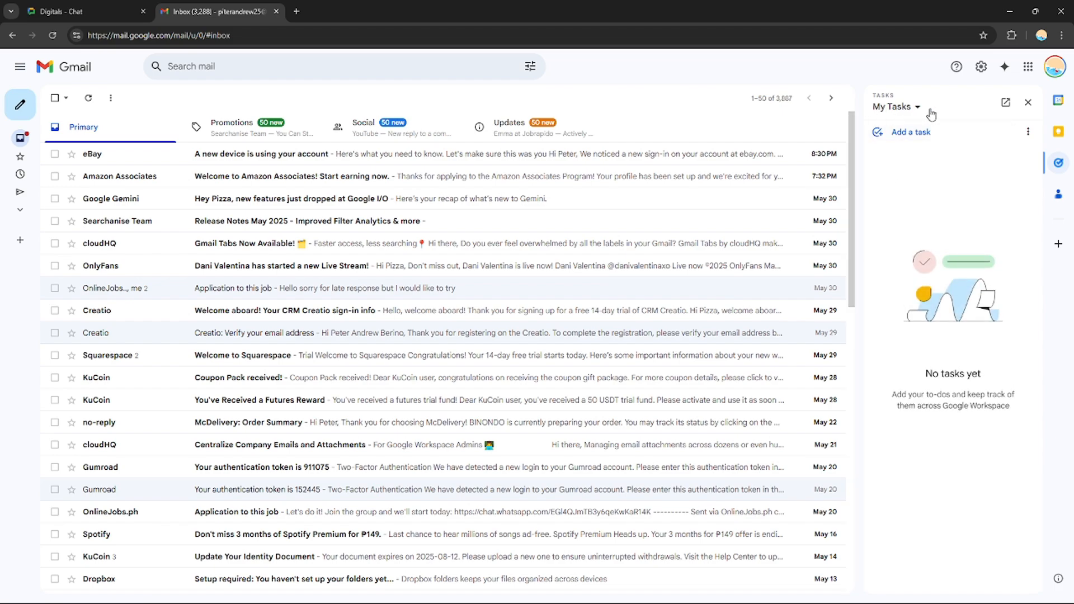
pyautogui.click(86, 10)
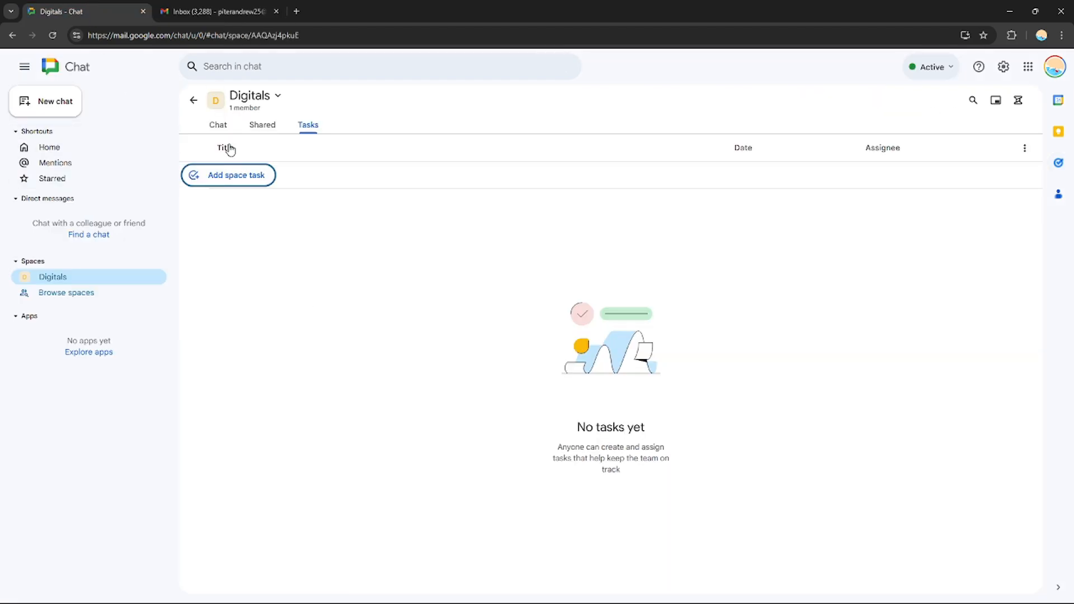
# Start a space task titled "Make a video/edit a video" and set its date to Friday, June 6, 2025
pyautogui.click(240, 183)
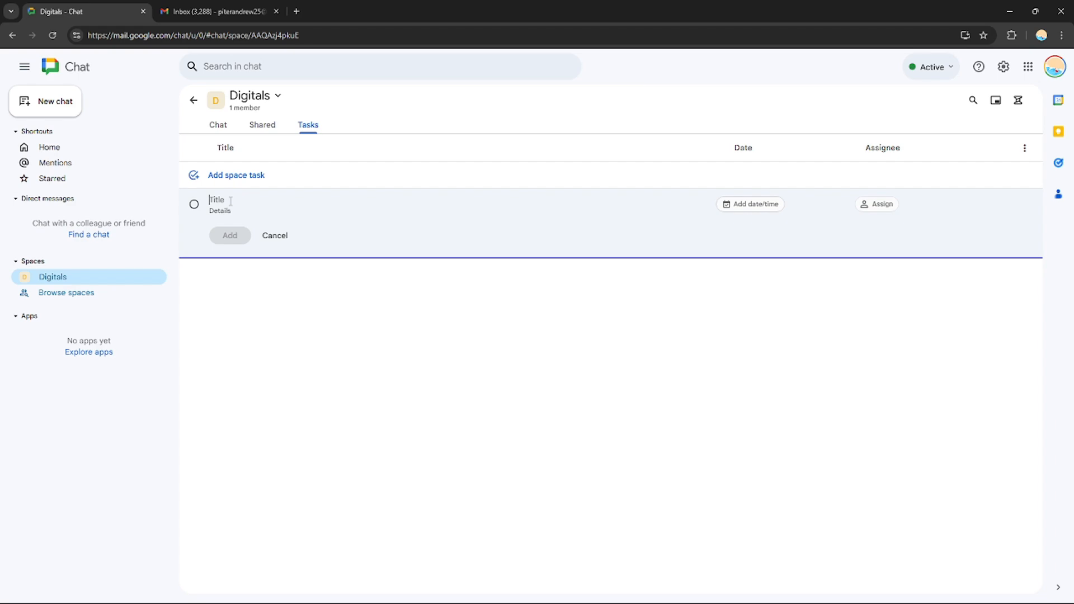
pyautogui.write('MM')
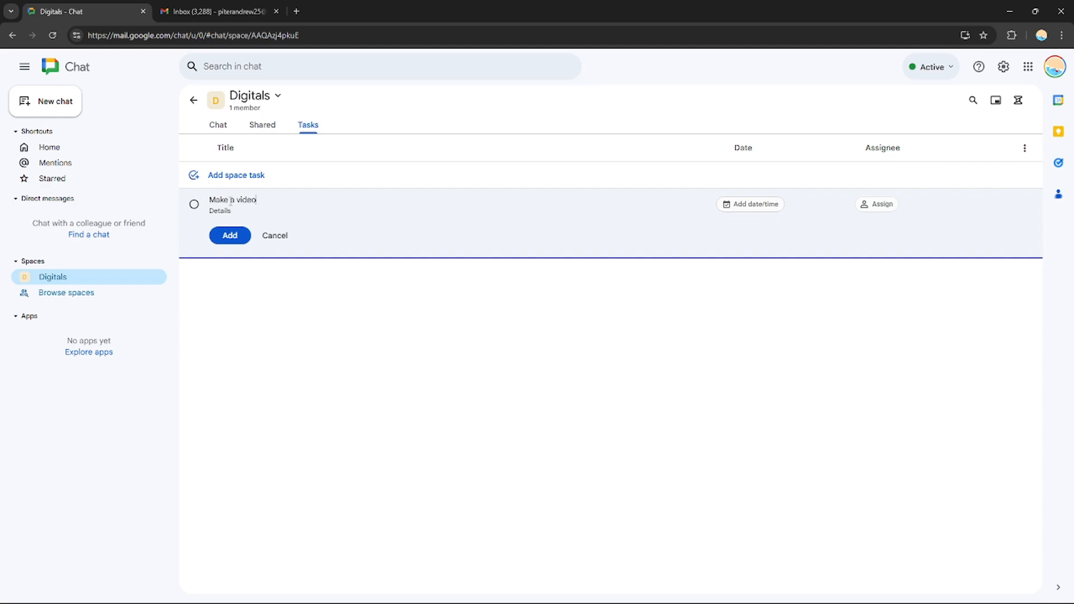
pyautogui.write(' a video')
pyautogui.click(747, 205)
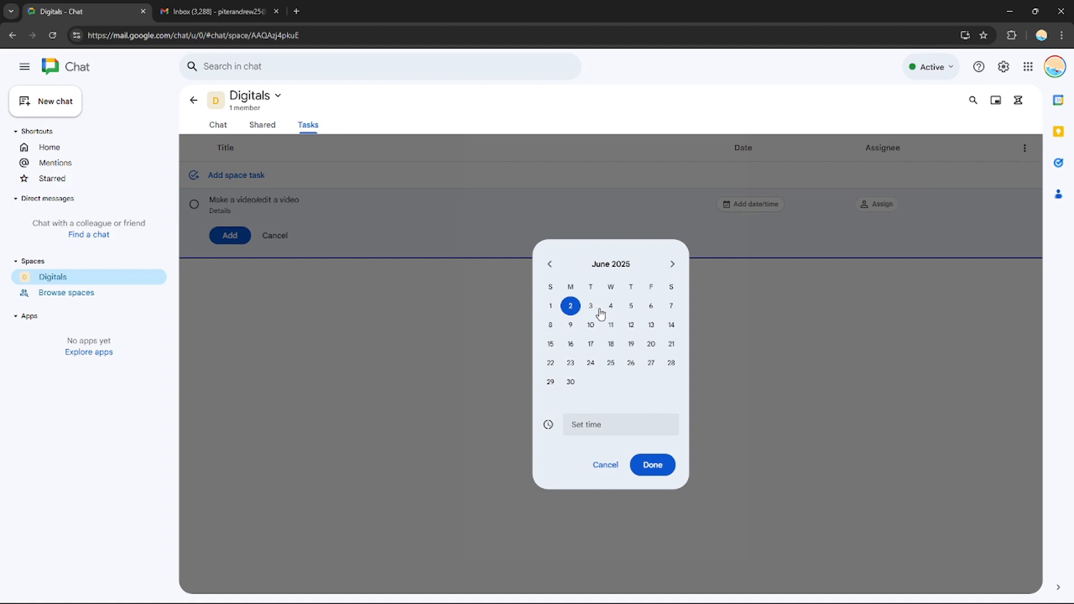
pyautogui.click(649, 308)
pyautogui.click(652, 468)
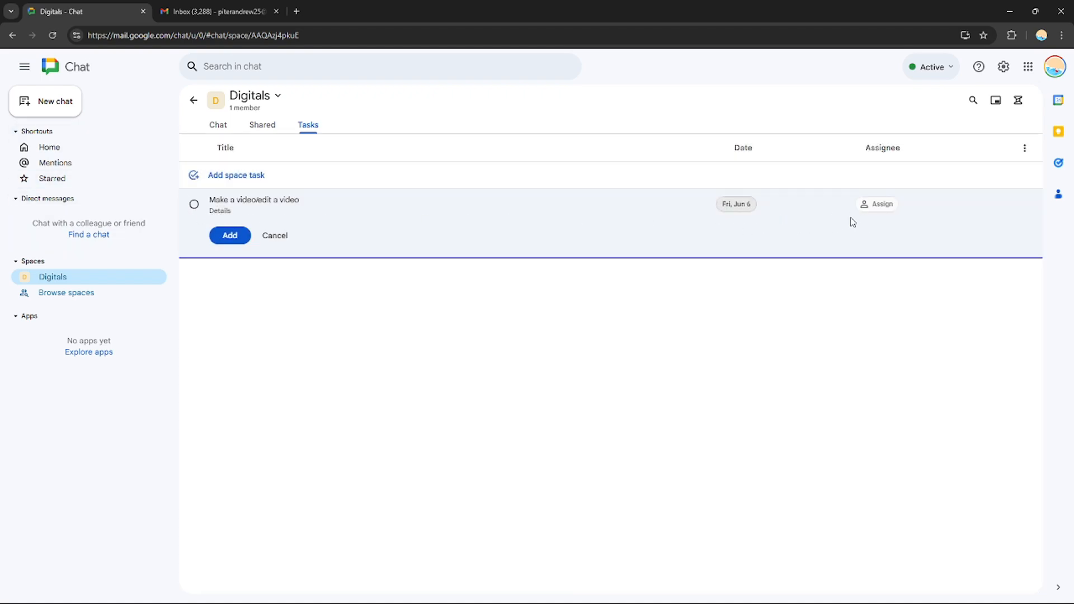
# View the task's assignee search, leave the assignee empty, and add the task to the Digitals space
pyautogui.click(888, 209)
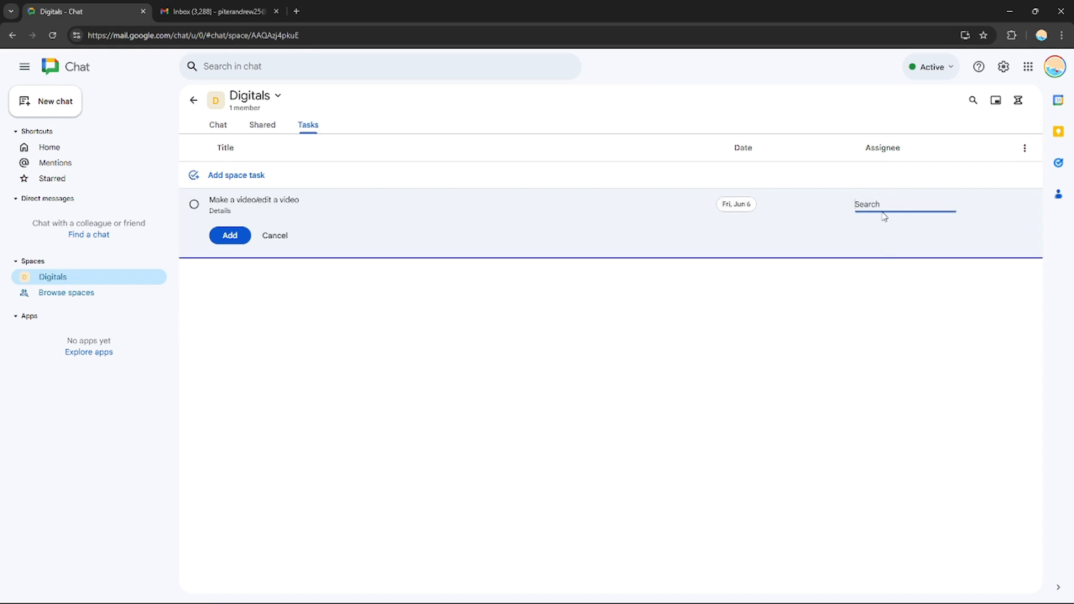
pyautogui.click(1054, 67)
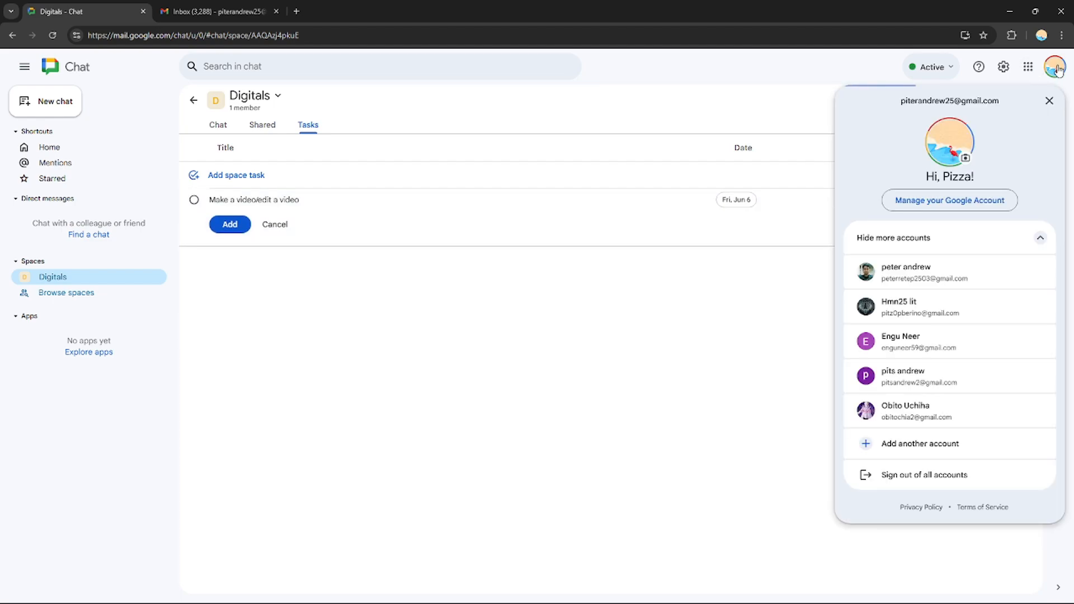
pyautogui.click(908, 196)
pyautogui.click(881, 204)
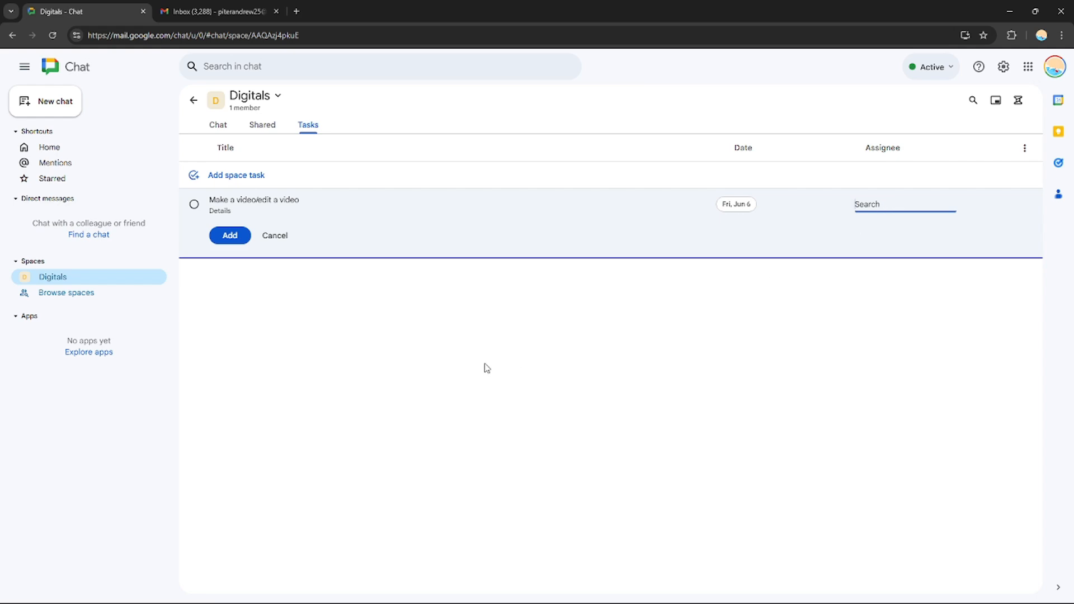
pyautogui.click(538, 345)
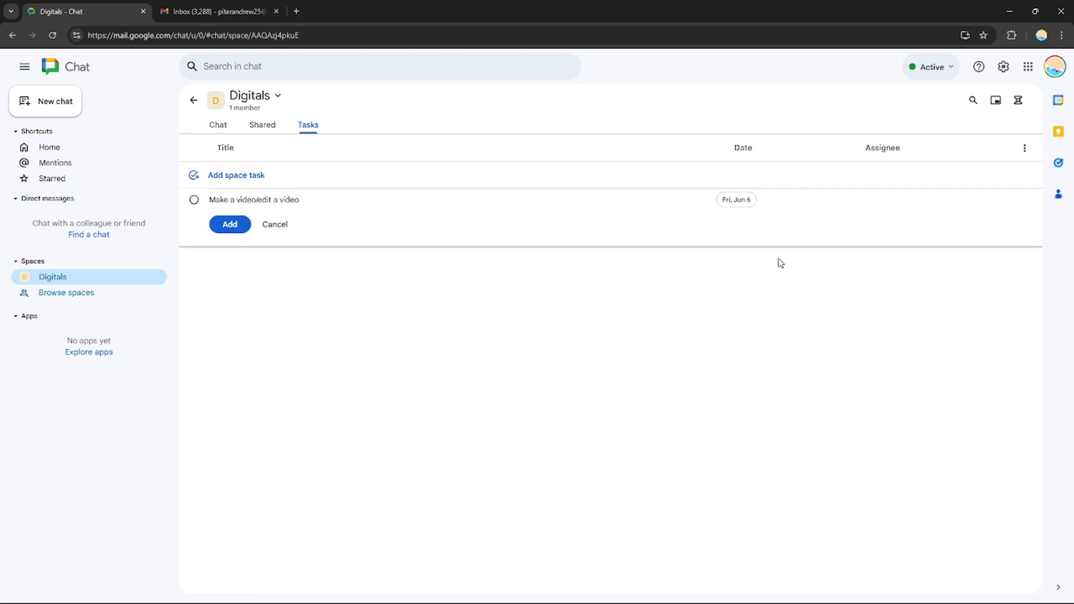
pyautogui.click(230, 225)
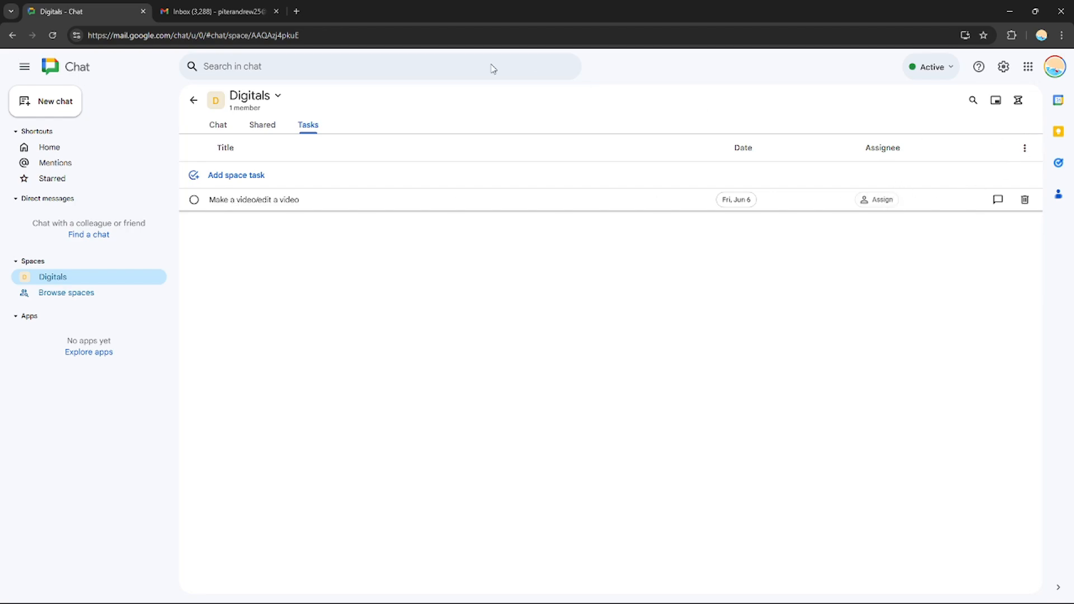
# Return to Home and view the Digitals conversation's options and the Mentions list without changing anything
pyautogui.click(193, 100)
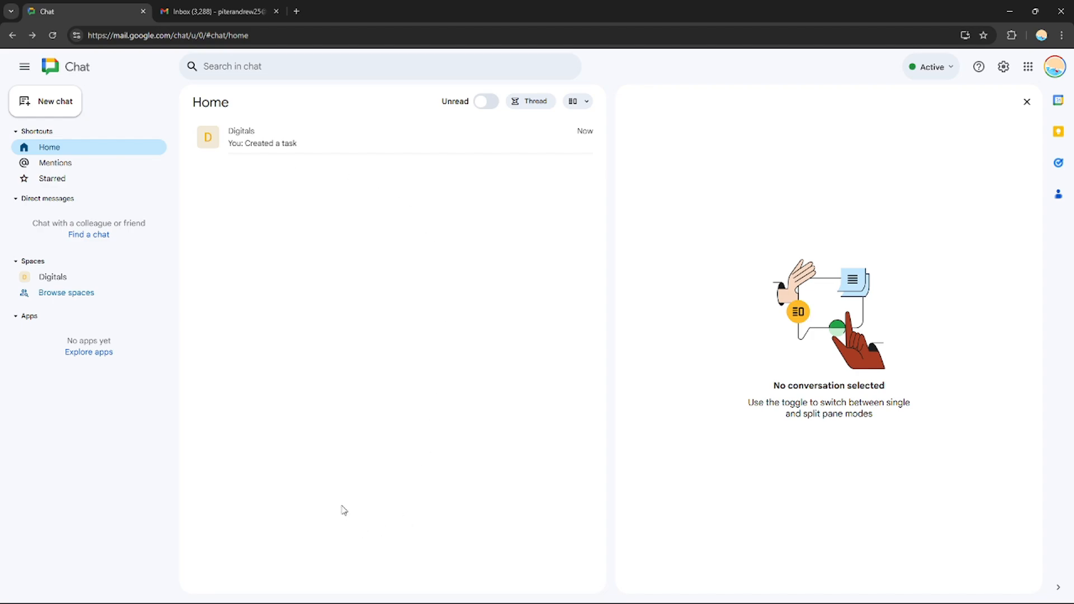
pyautogui.click(580, 139)
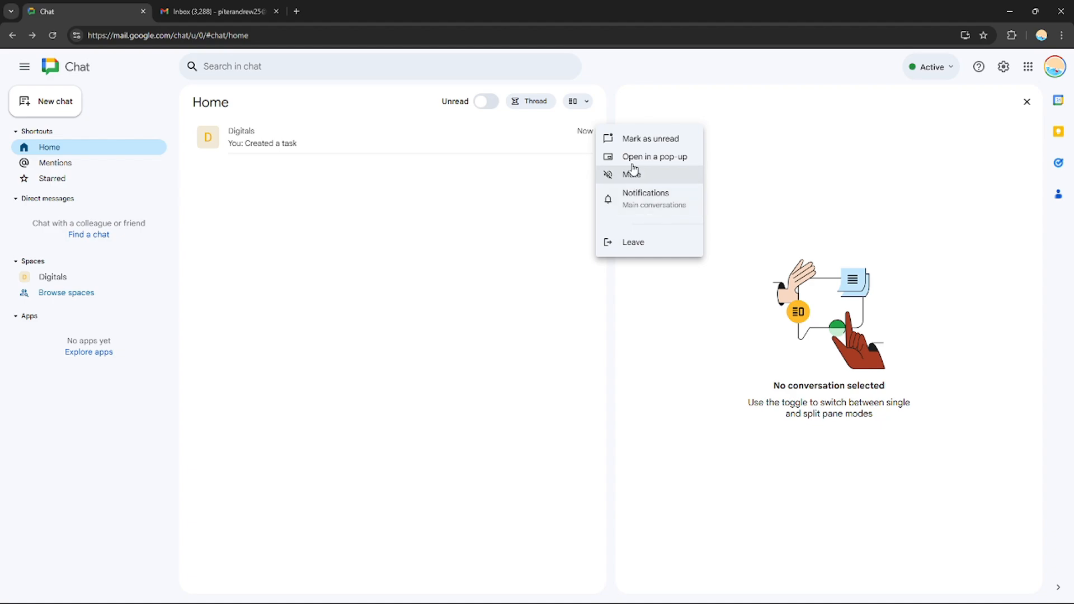
pyautogui.click(389, 200)
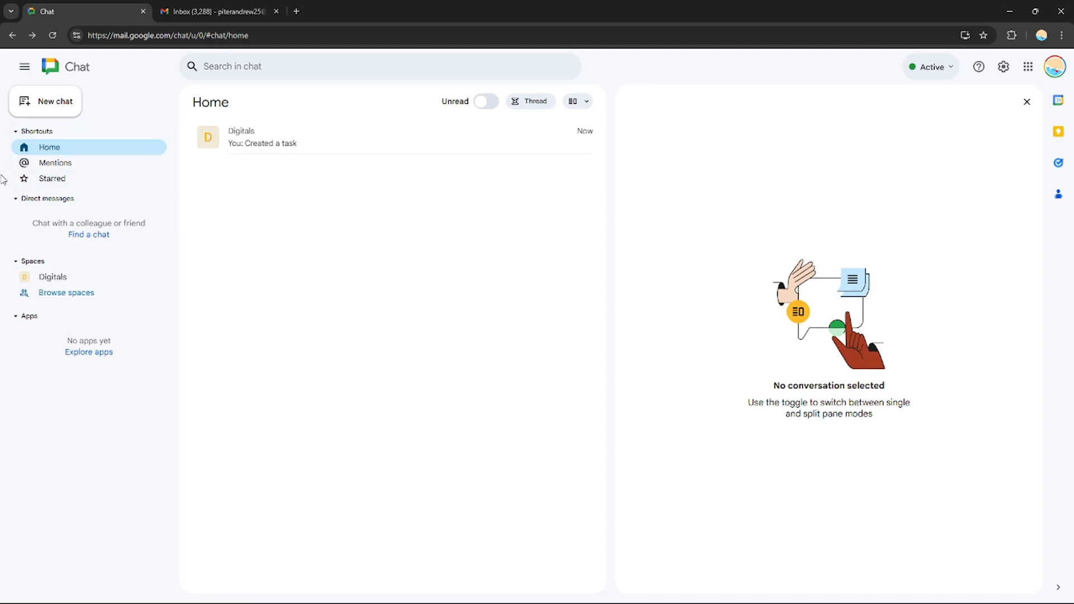
pyautogui.click(61, 163)
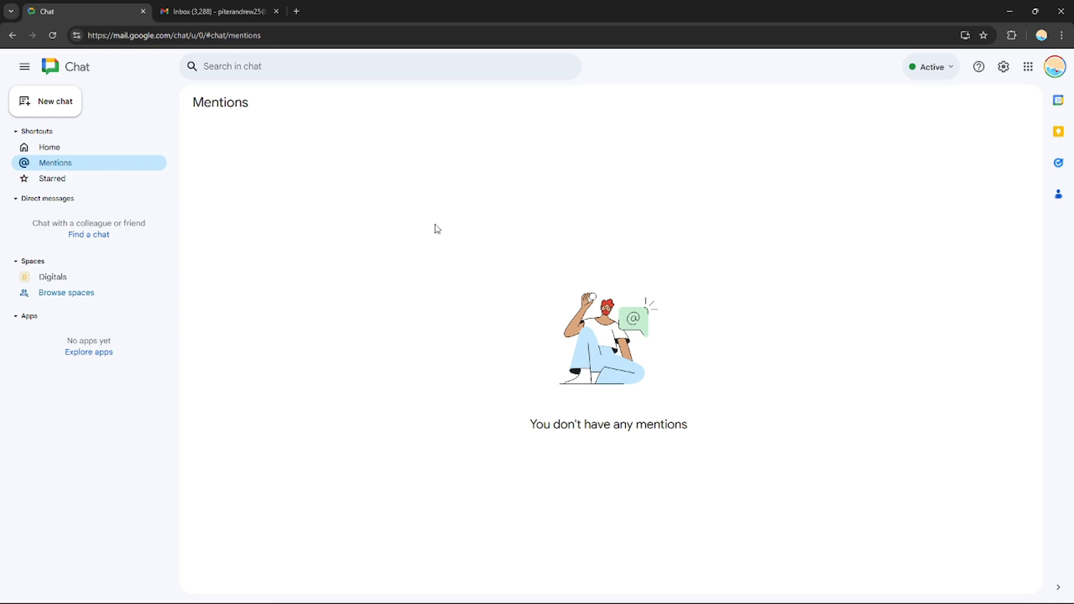
pyautogui.click(56, 148)
pyautogui.click(435, 146)
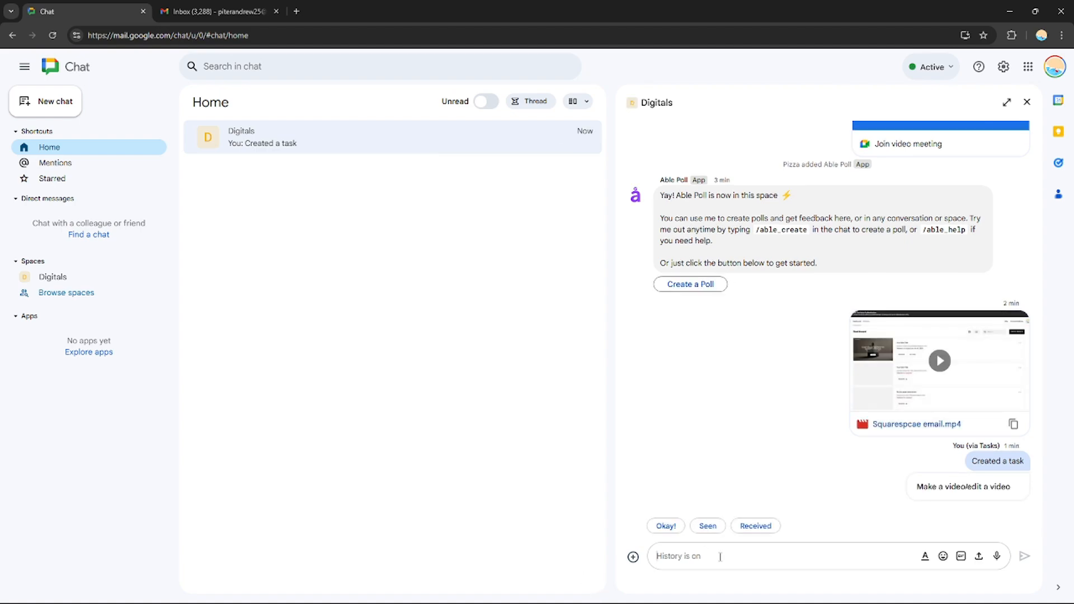
pyautogui.write('@')
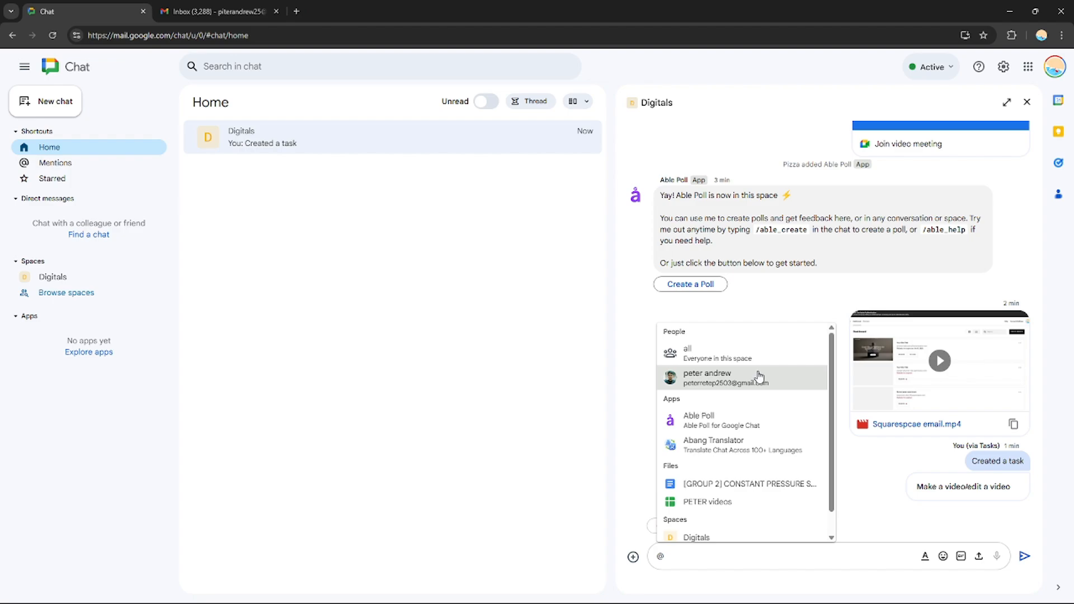
pyautogui.moveTo(833, 376)
pyautogui.mouseDown()
pyautogui.moveTo(835, 460)
pyautogui.moveTo(837, 375)
pyautogui.mouseUp()
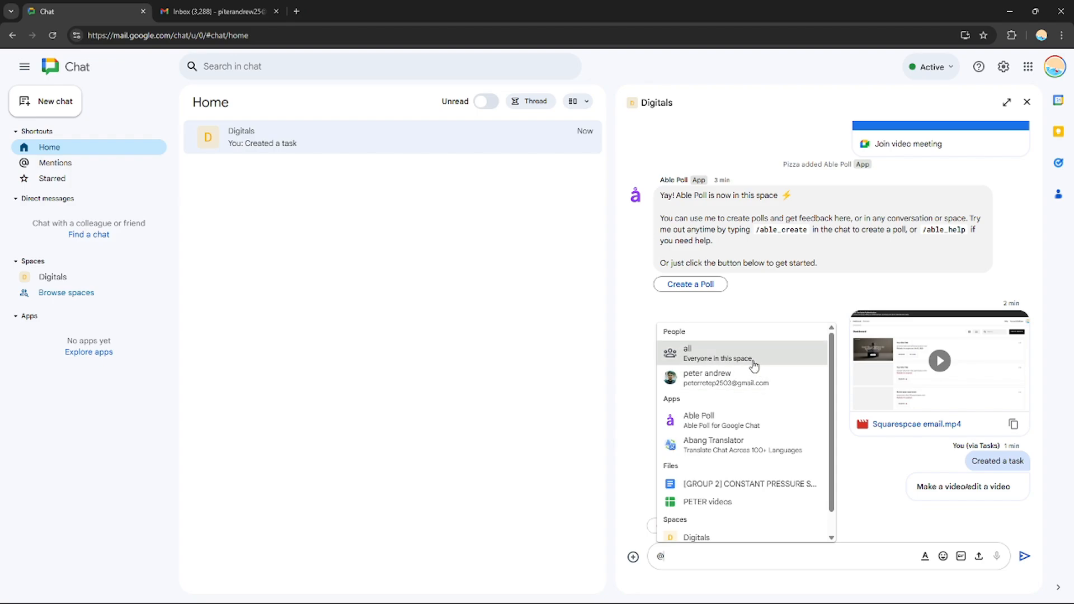
pyautogui.click(752, 366)
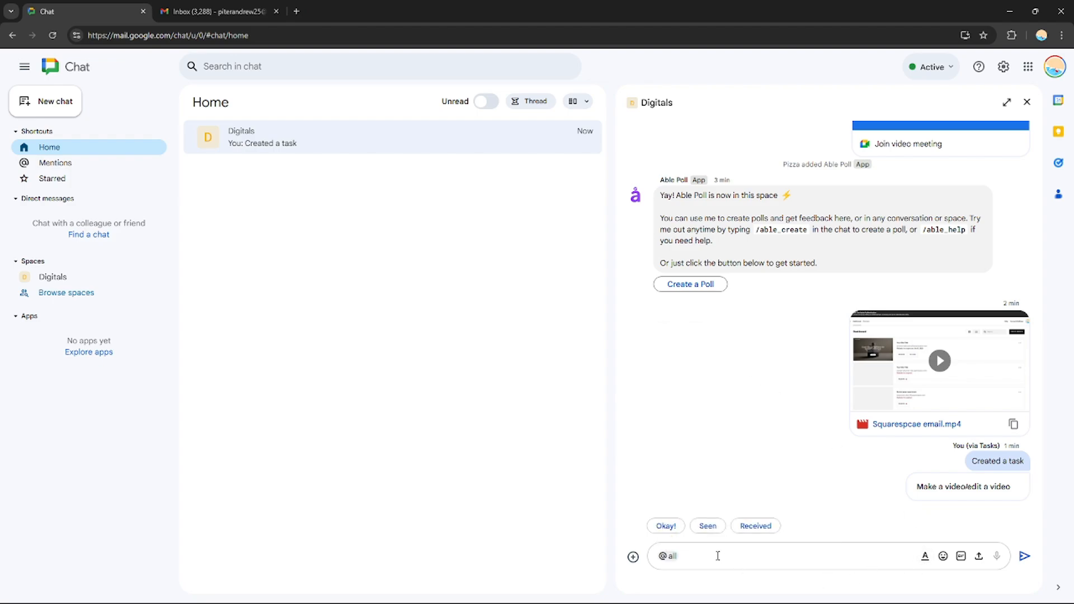
pyautogui.press('Return')
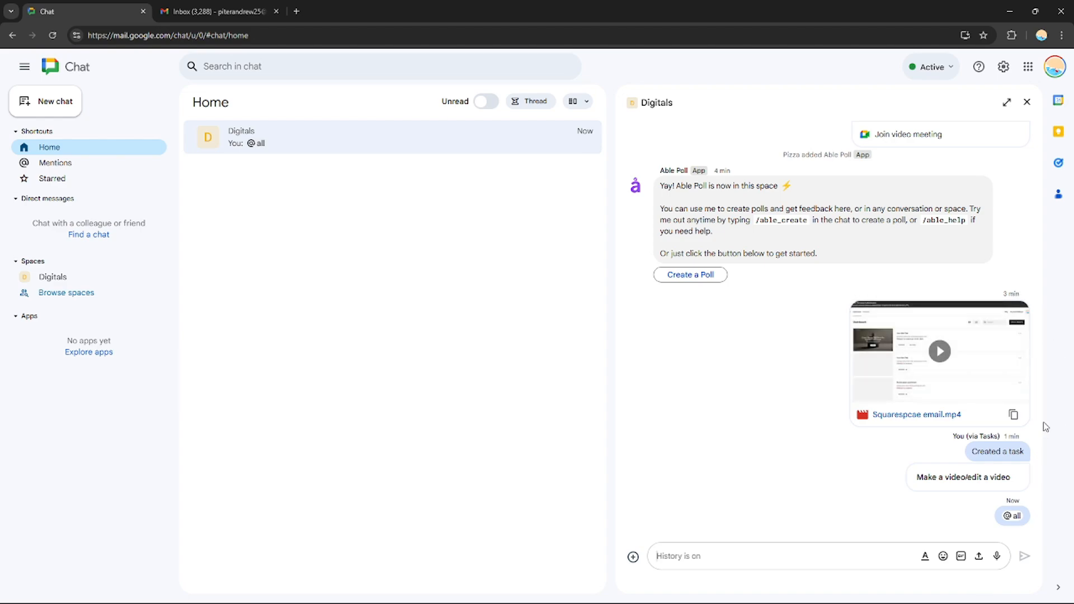
pyautogui.moveTo(1042, 424); pyautogui.dragTo(1043, 251)
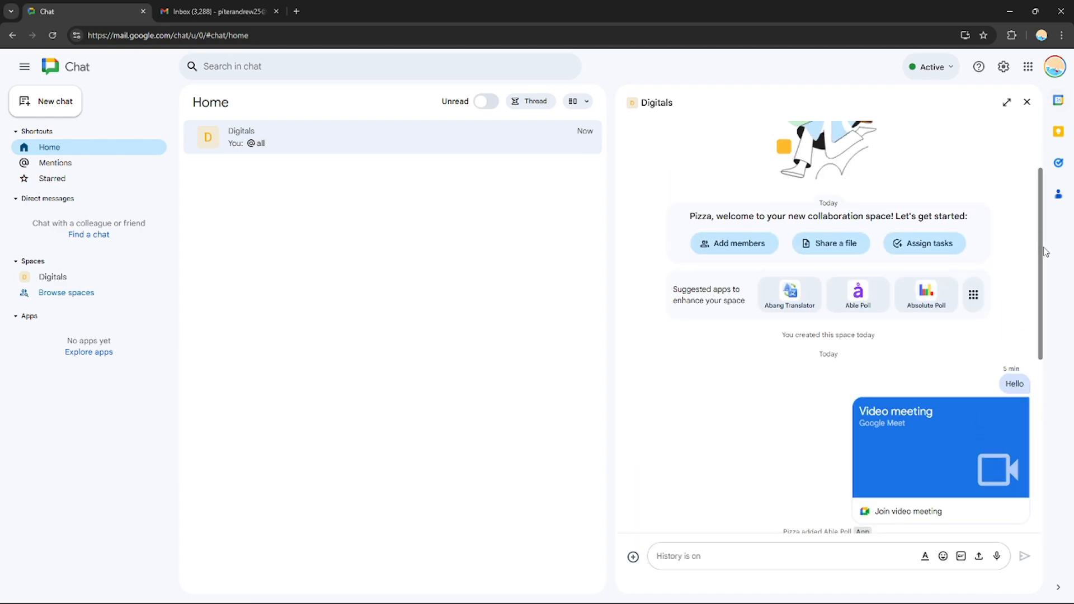
pyautogui.scroll(-10, 1040, 263)
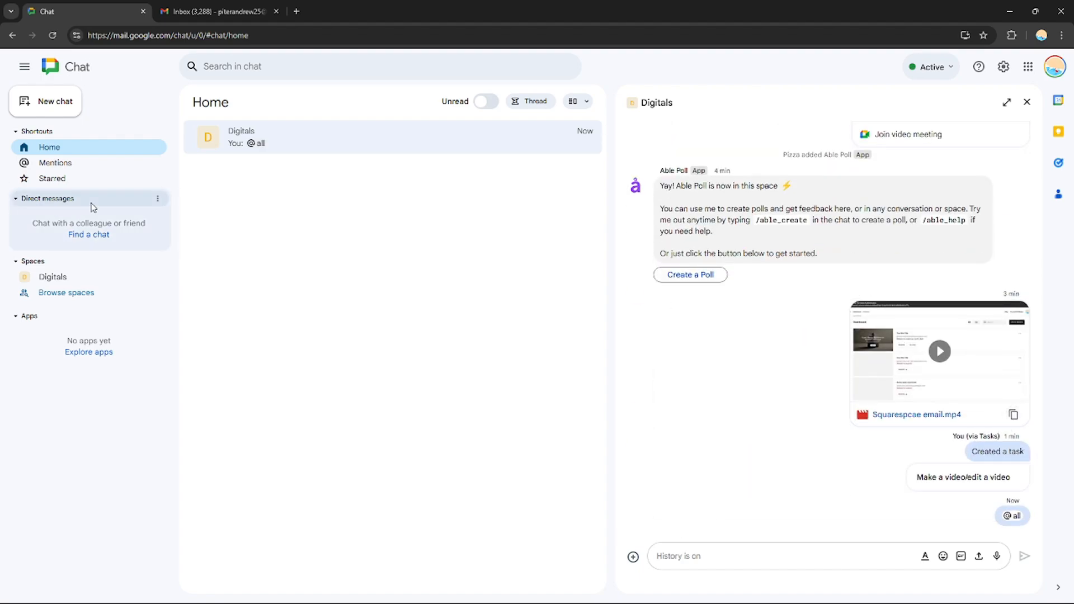
# View the Mentions list, browse the Chat apps in the Google Workspace Marketplace without installing any, and close the Marketplace
pyautogui.click(99, 168)
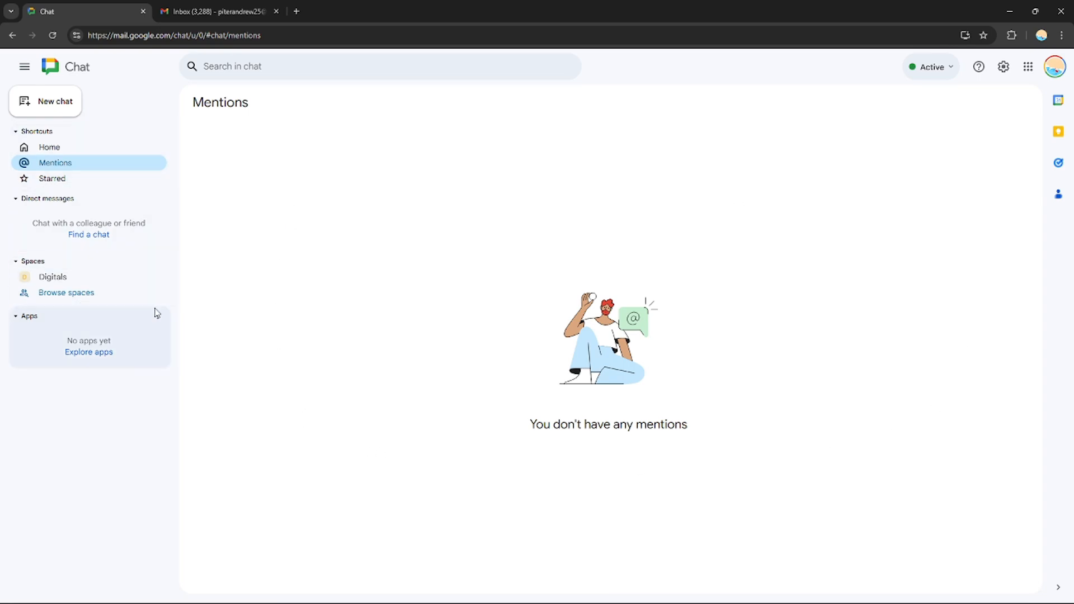
pyautogui.click(85, 352)
pyautogui.scroll(-4, 805, 140)
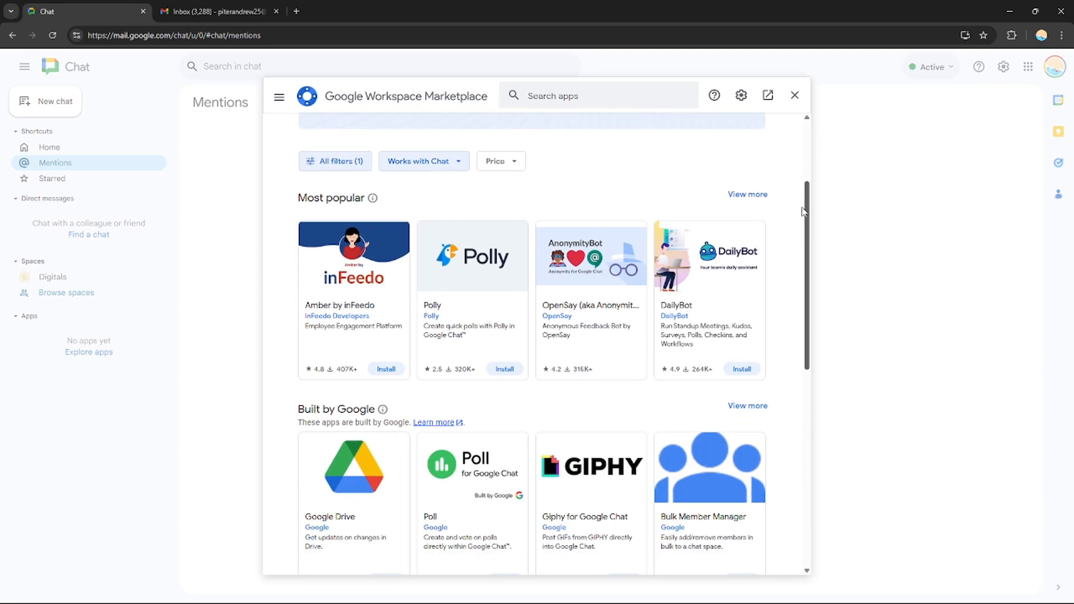
pyautogui.scroll(4, 806, 140)
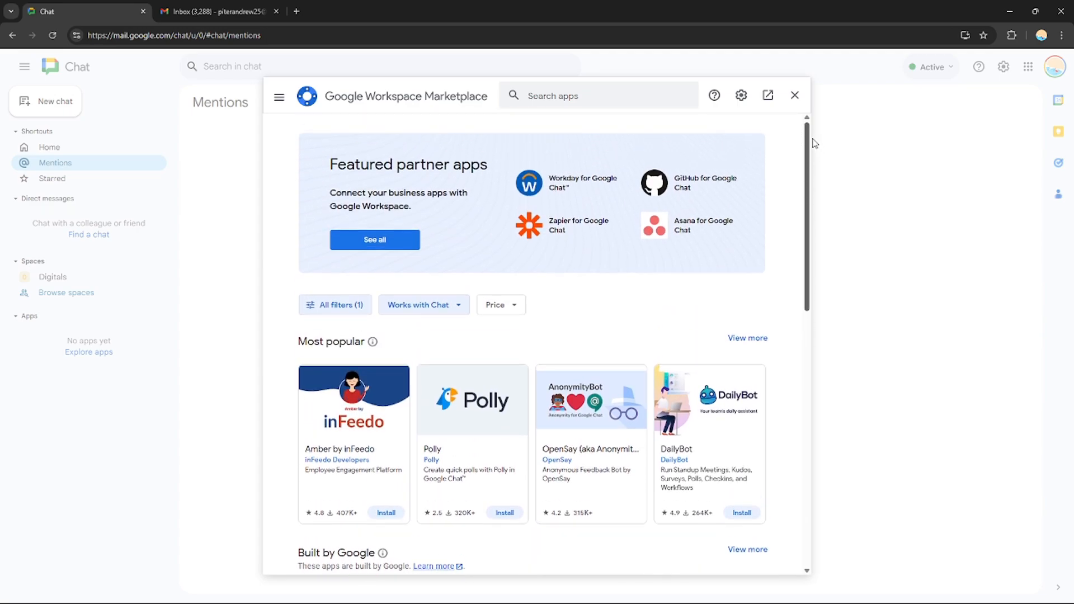
pyautogui.moveTo(808, 142); pyautogui.dragTo(763, 266)
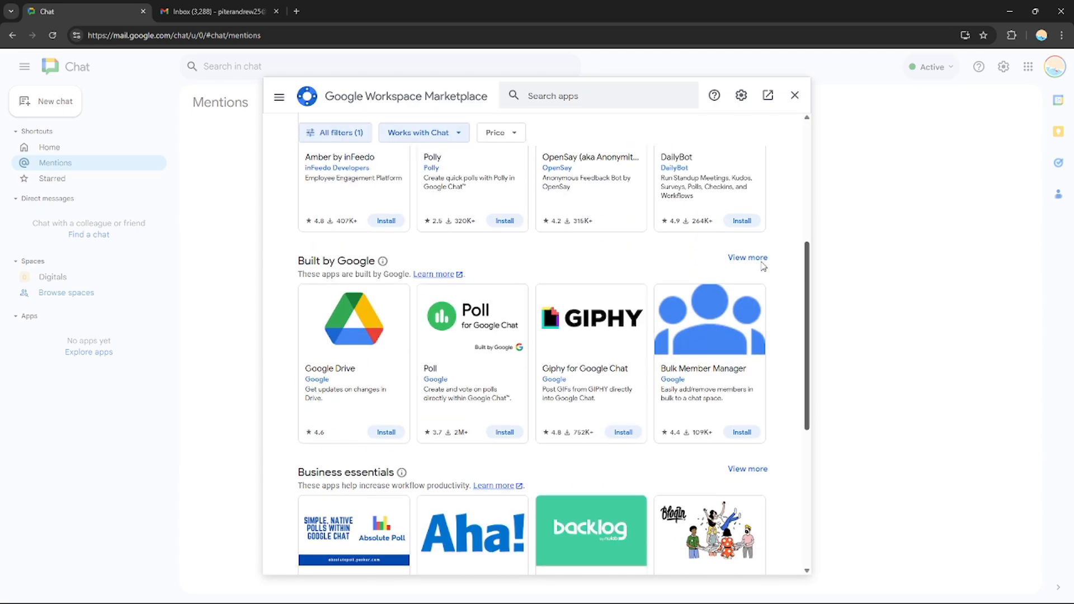
pyautogui.scroll(-6, 763, 267)
pyautogui.moveTo(794, 552); pyautogui.dragTo(758, 501)
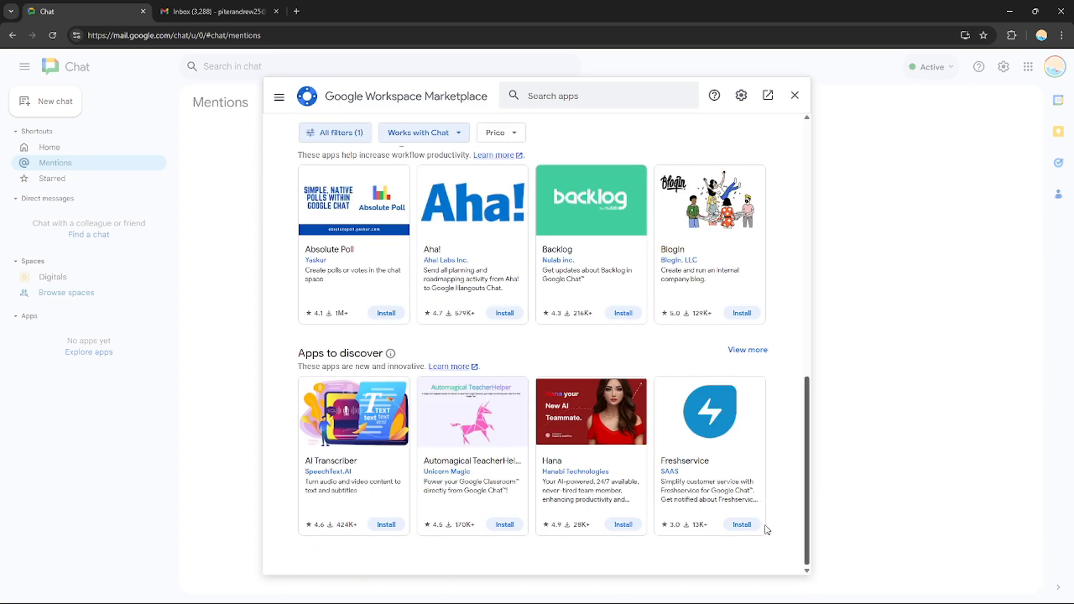
pyautogui.scroll(10, 785, 457)
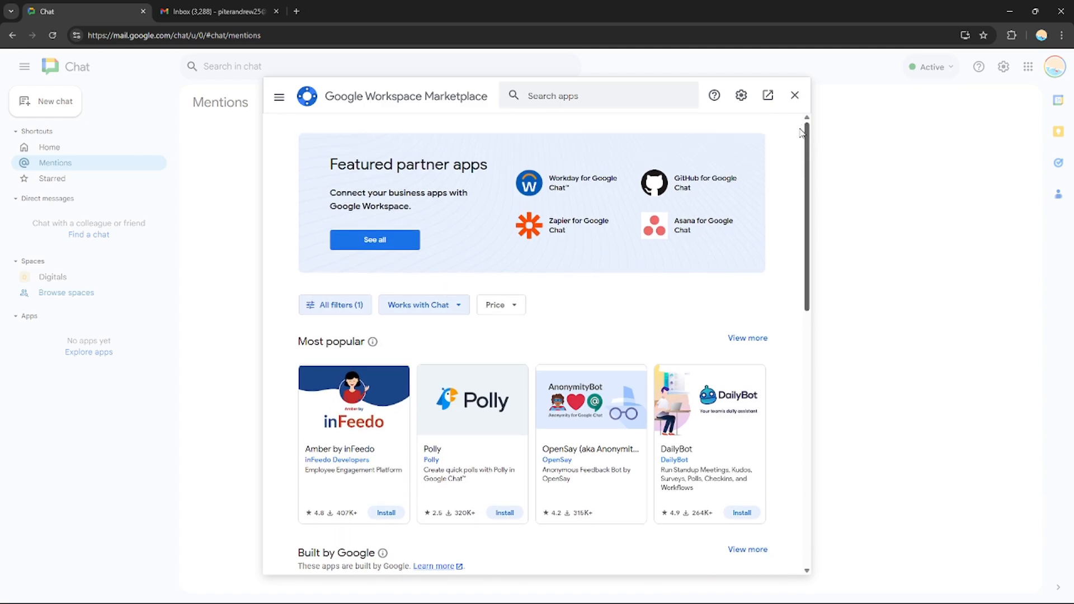
pyautogui.scroll(-10, 743, 389)
pyautogui.scroll(-1, 742, 389)
pyautogui.scroll(10, 767, 454)
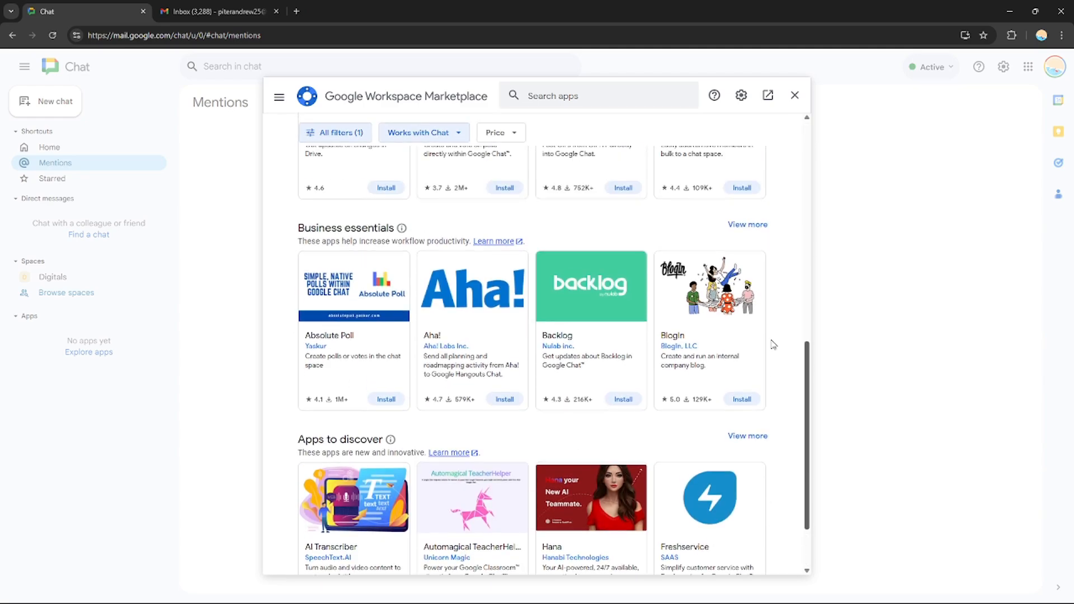
pyautogui.click(794, 95)
# Reopen the Digitals conversation from Home, view the My Tasks list beside it, and close that list
pyautogui.click(48, 151)
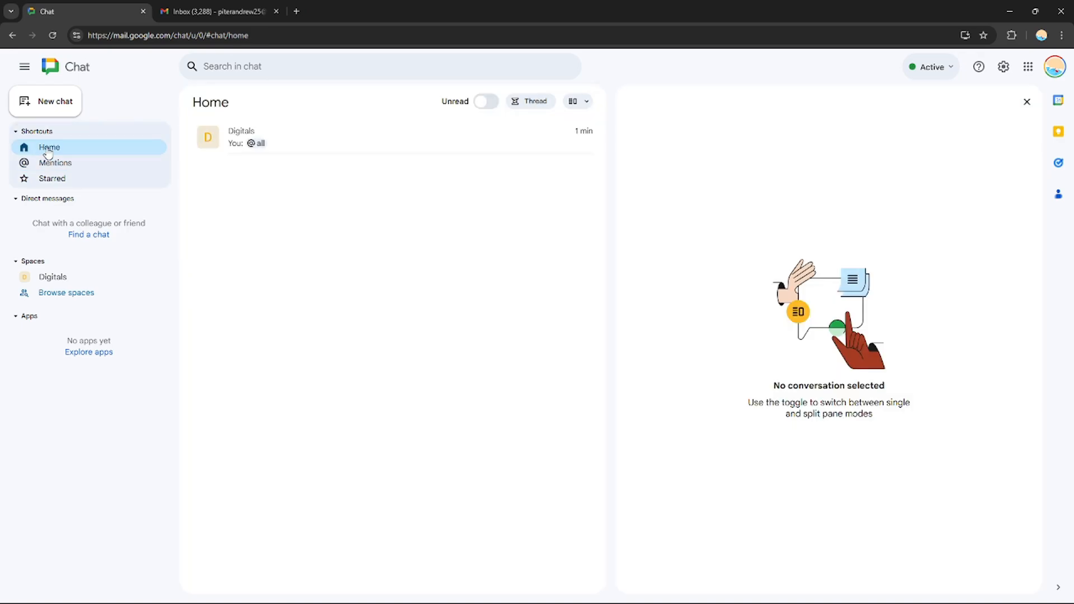
pyautogui.click(253, 144)
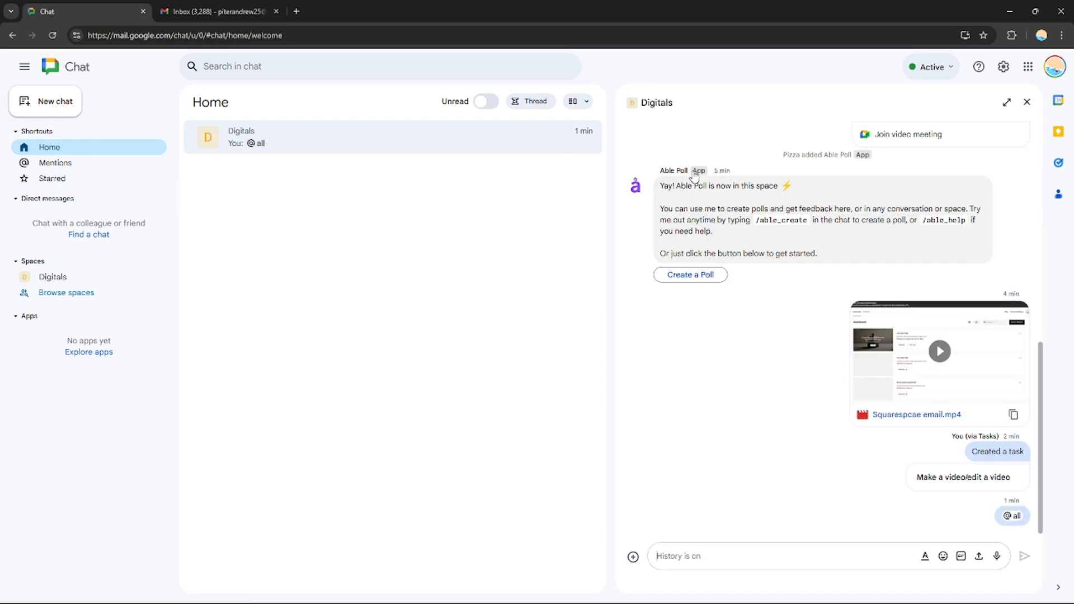
pyautogui.click(1062, 167)
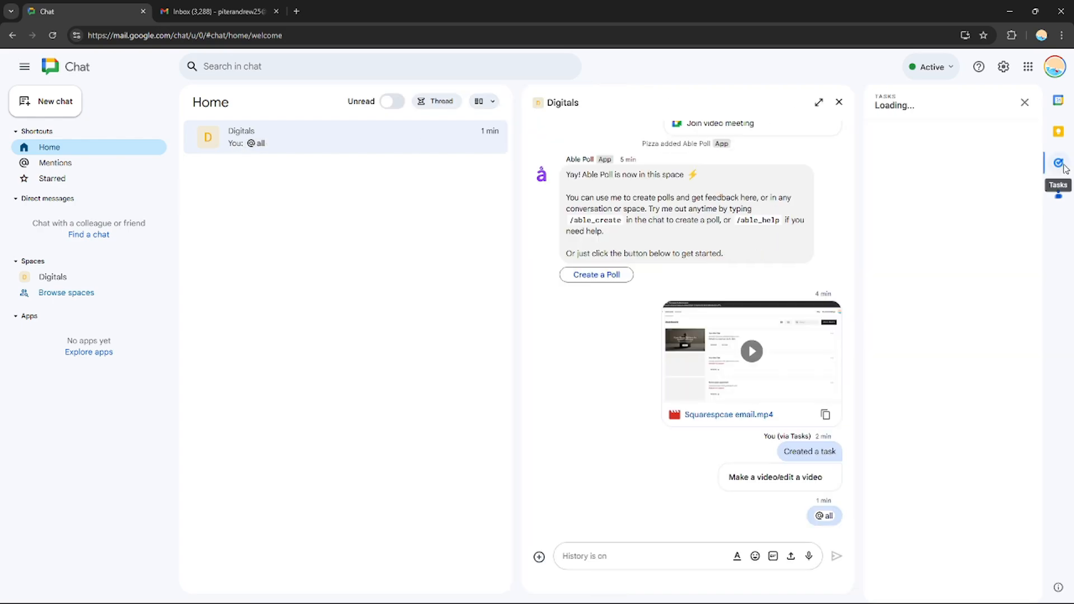
pyautogui.click(1027, 103)
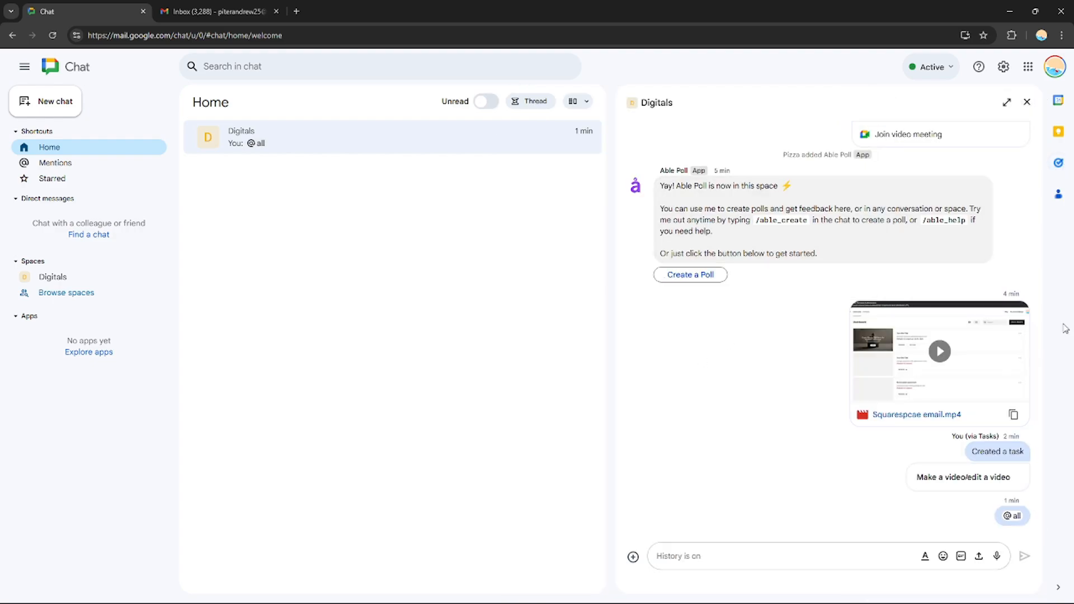